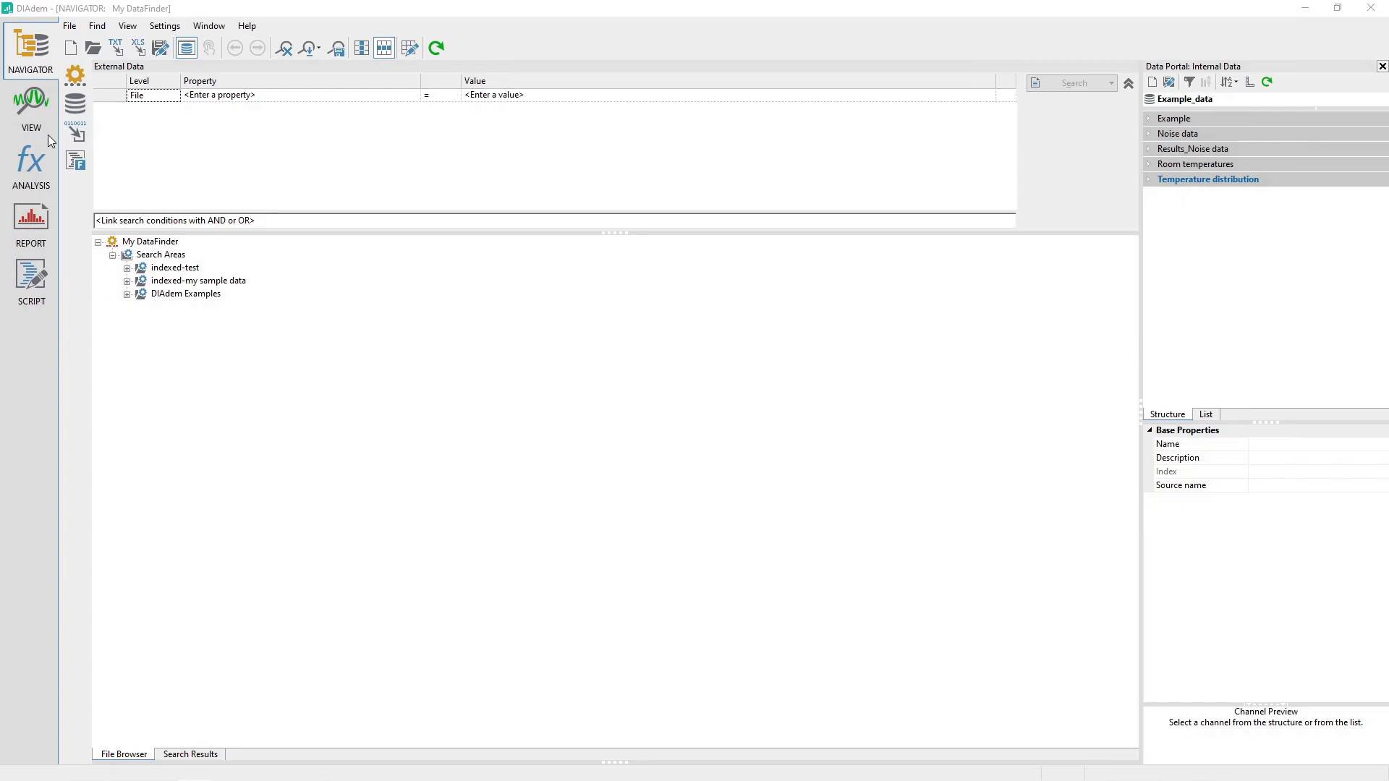
- Open the ANALYSIS panel to work with the loaded Example_data channel groups
left_click(24, 172)
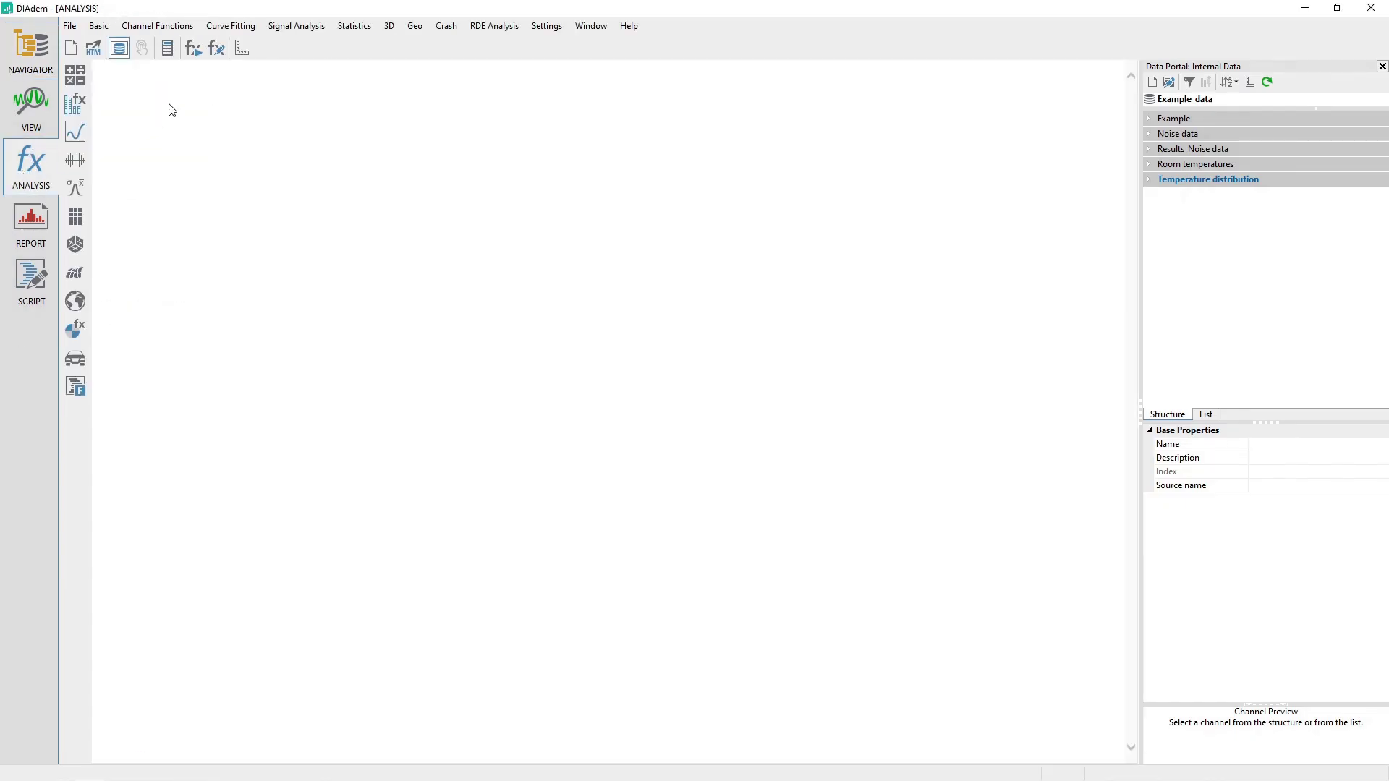
- Create an empty calculation group named Power in the Calculation Manager and begin a new calculation
left_click(216, 53)
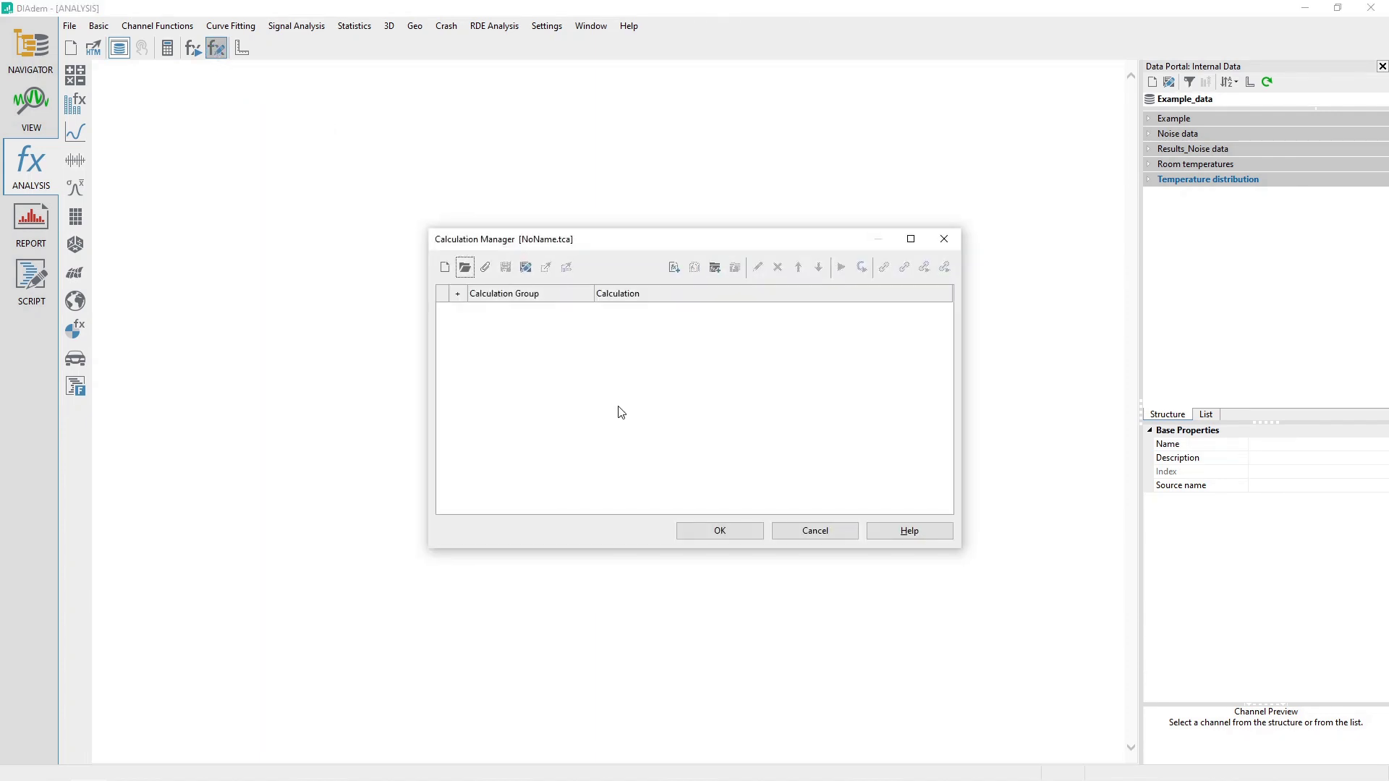
left_click(715, 268)
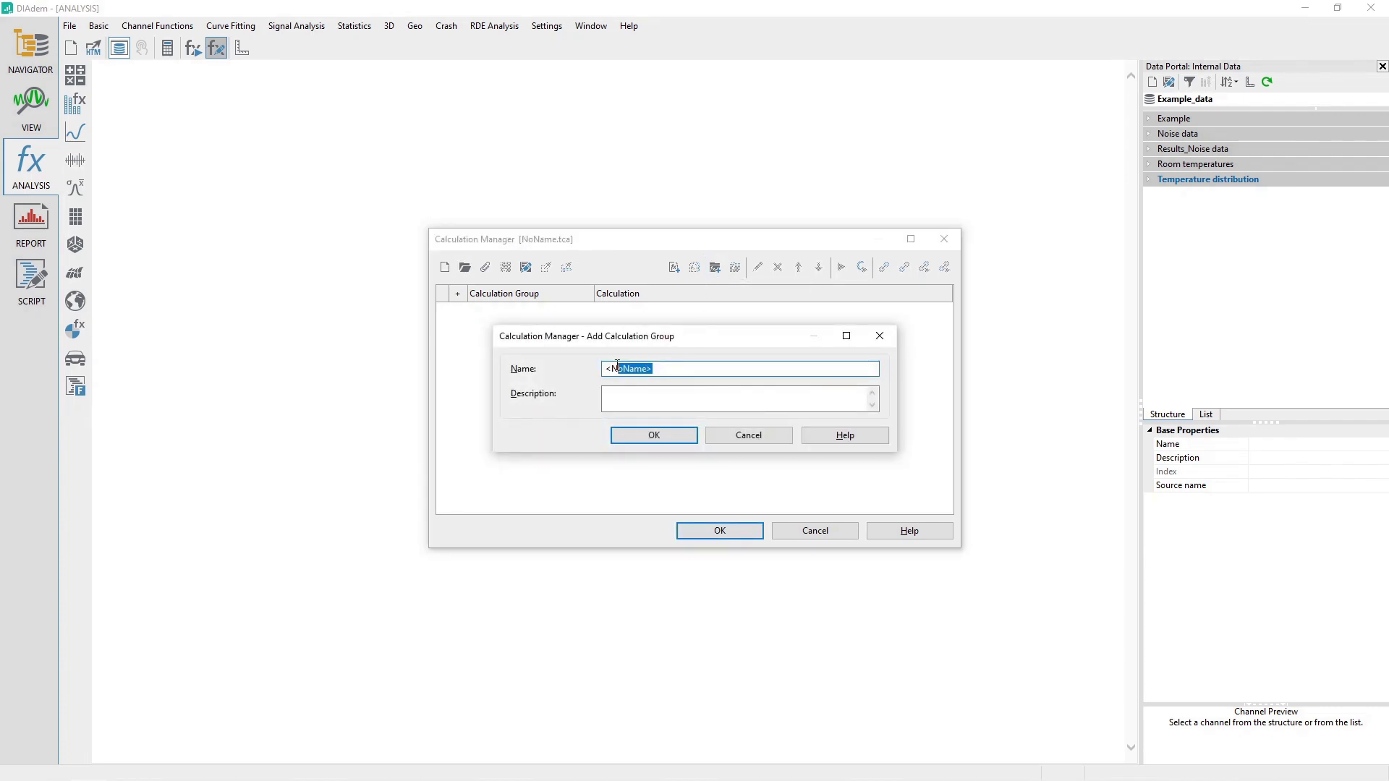
type("Power")
left_click(667, 434)
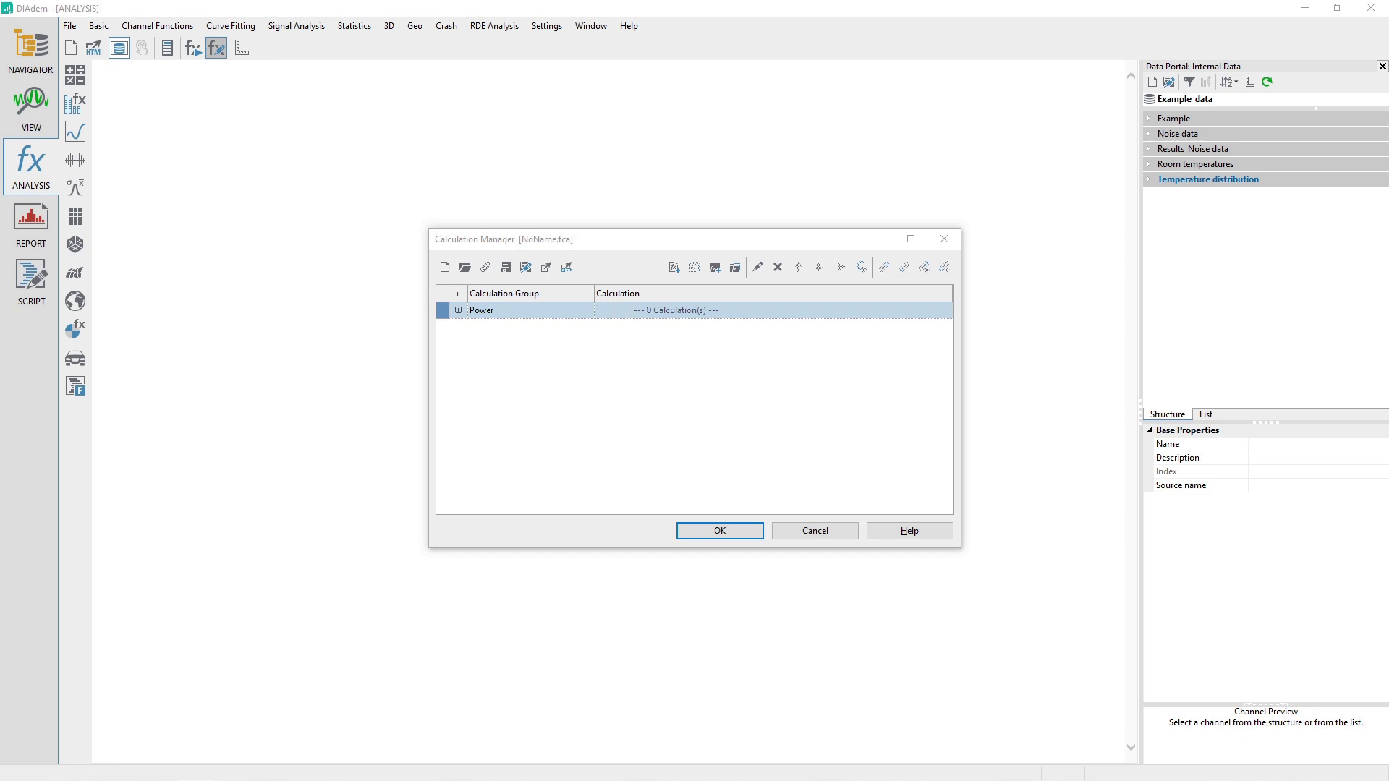
left_click(674, 267)
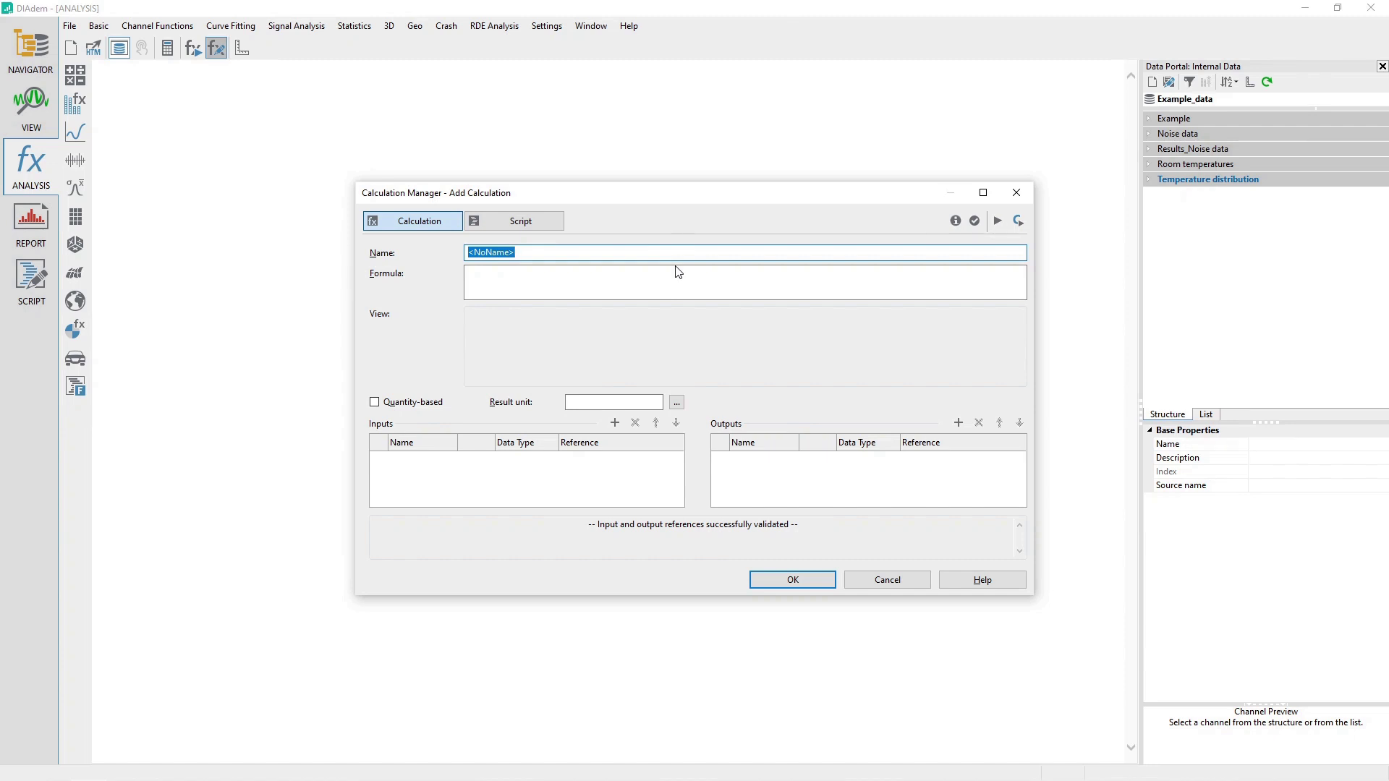
- Name the calculation Power, paste the formula Ch("Example/Power_kW") = Ch("RPM") * Ch("Torque"), and make it quantity-based
left_click(499, 221)
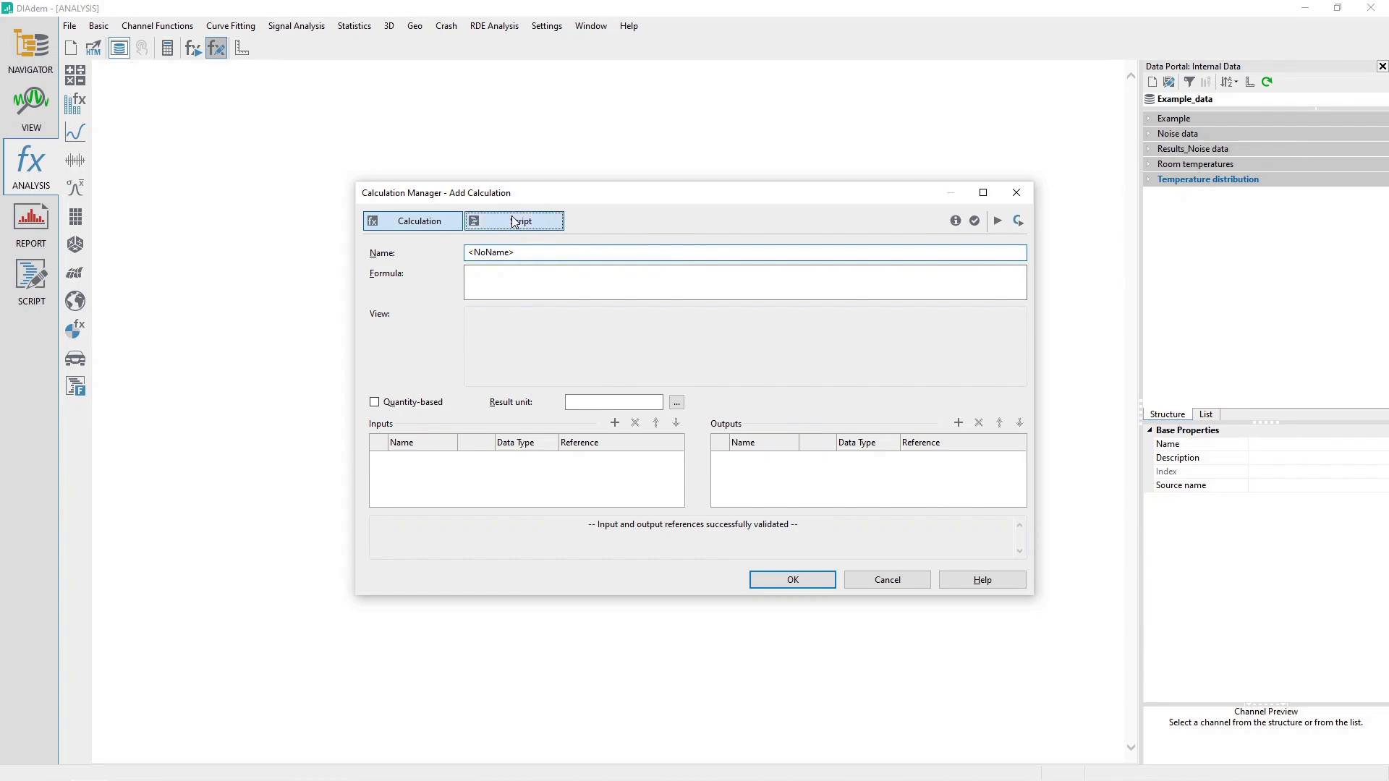
left_click(425, 227)
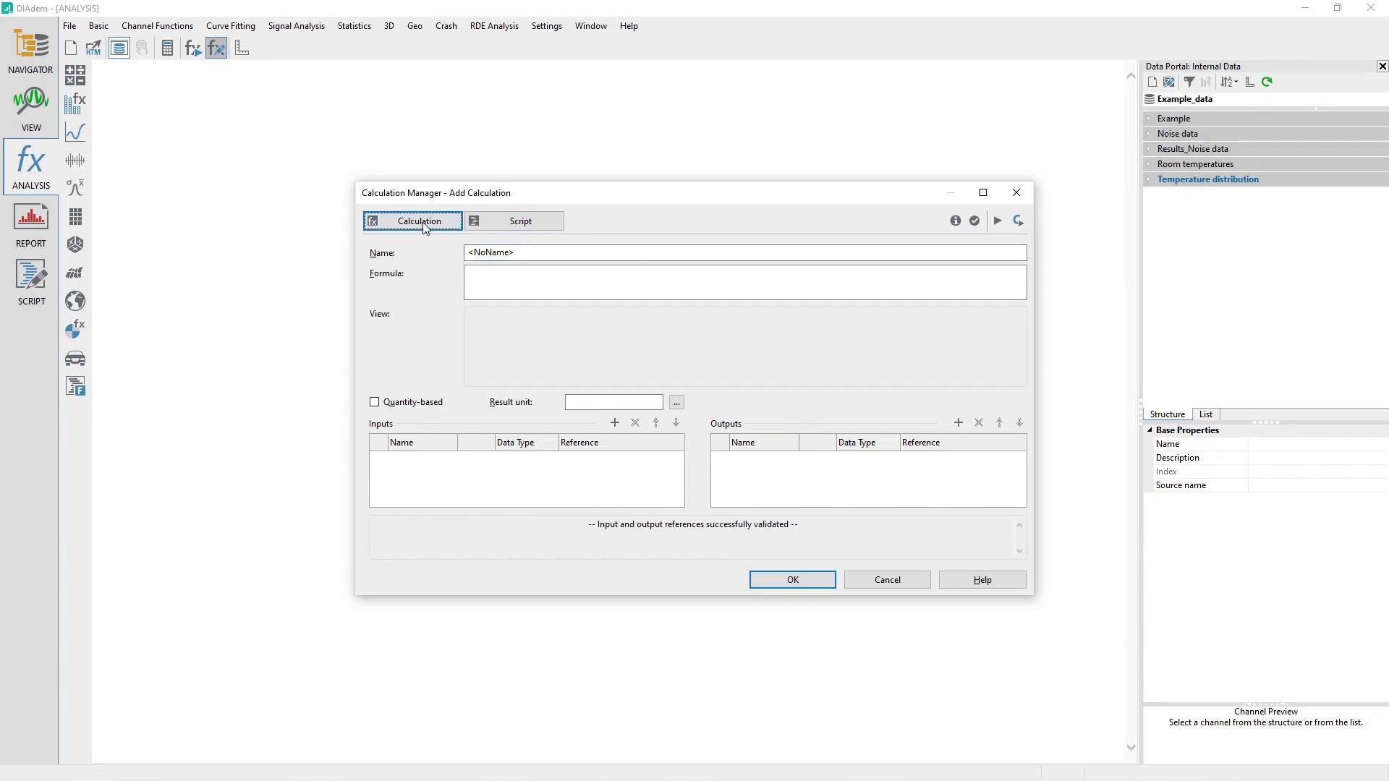
double_click(531, 253)
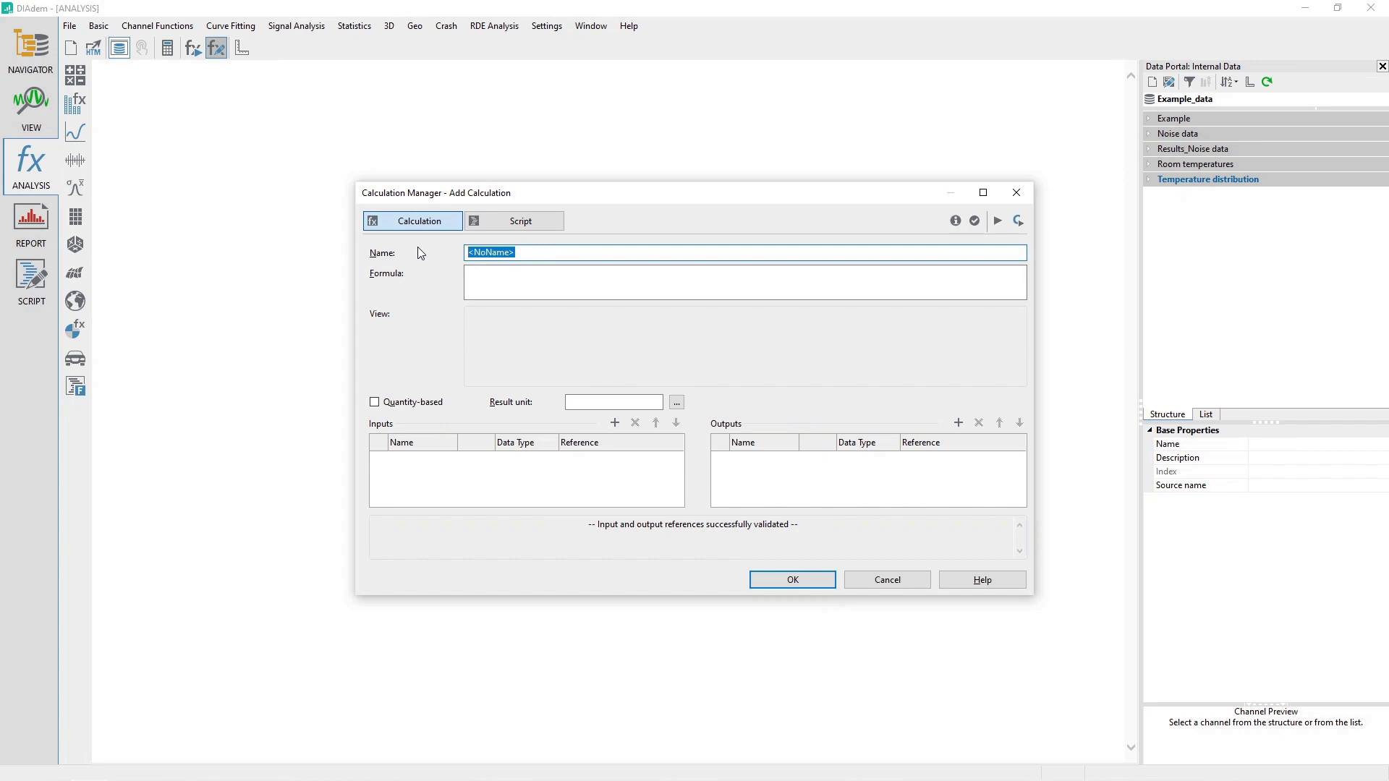
type("Power")
left_click(507, 283)
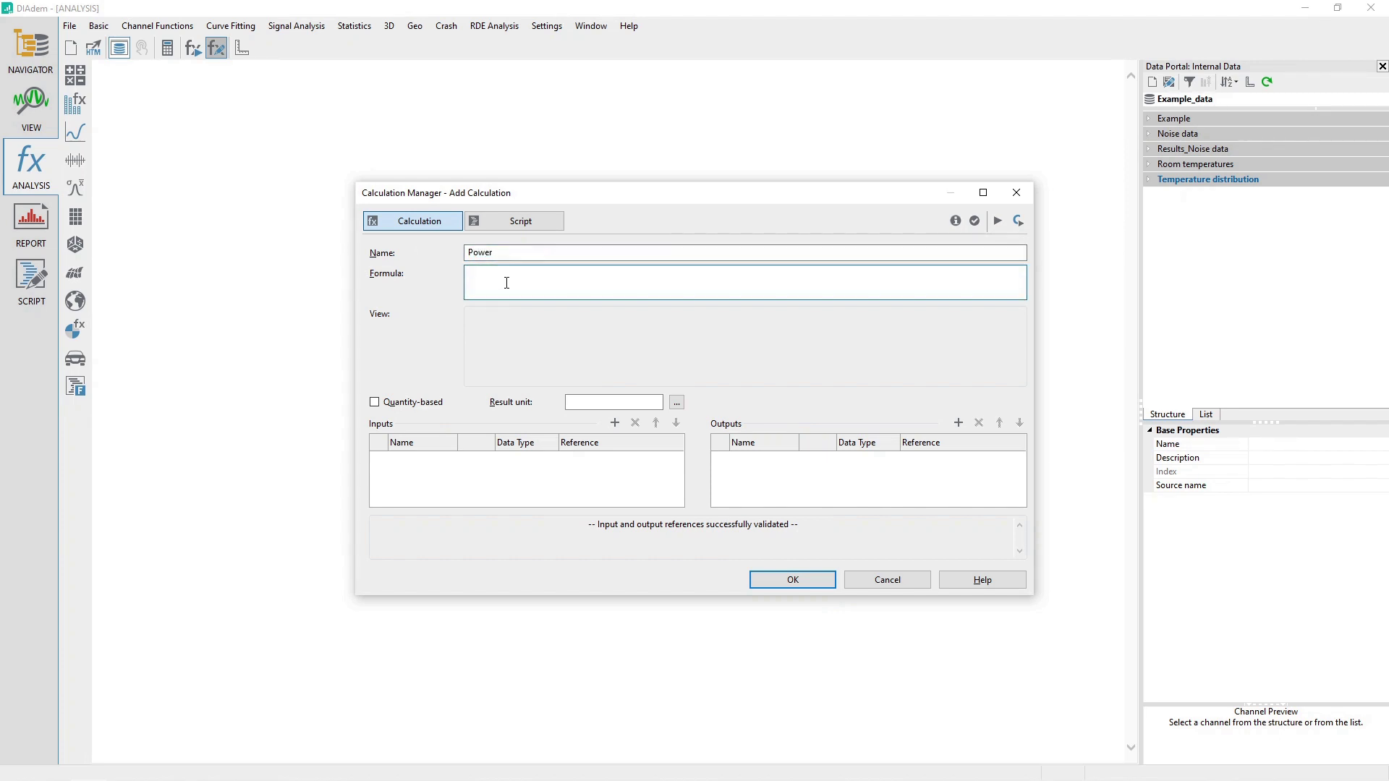
type("Ch(\"Example/Power_kW\") = Ch(\"RPM\") * Ch(\"Torque\")")
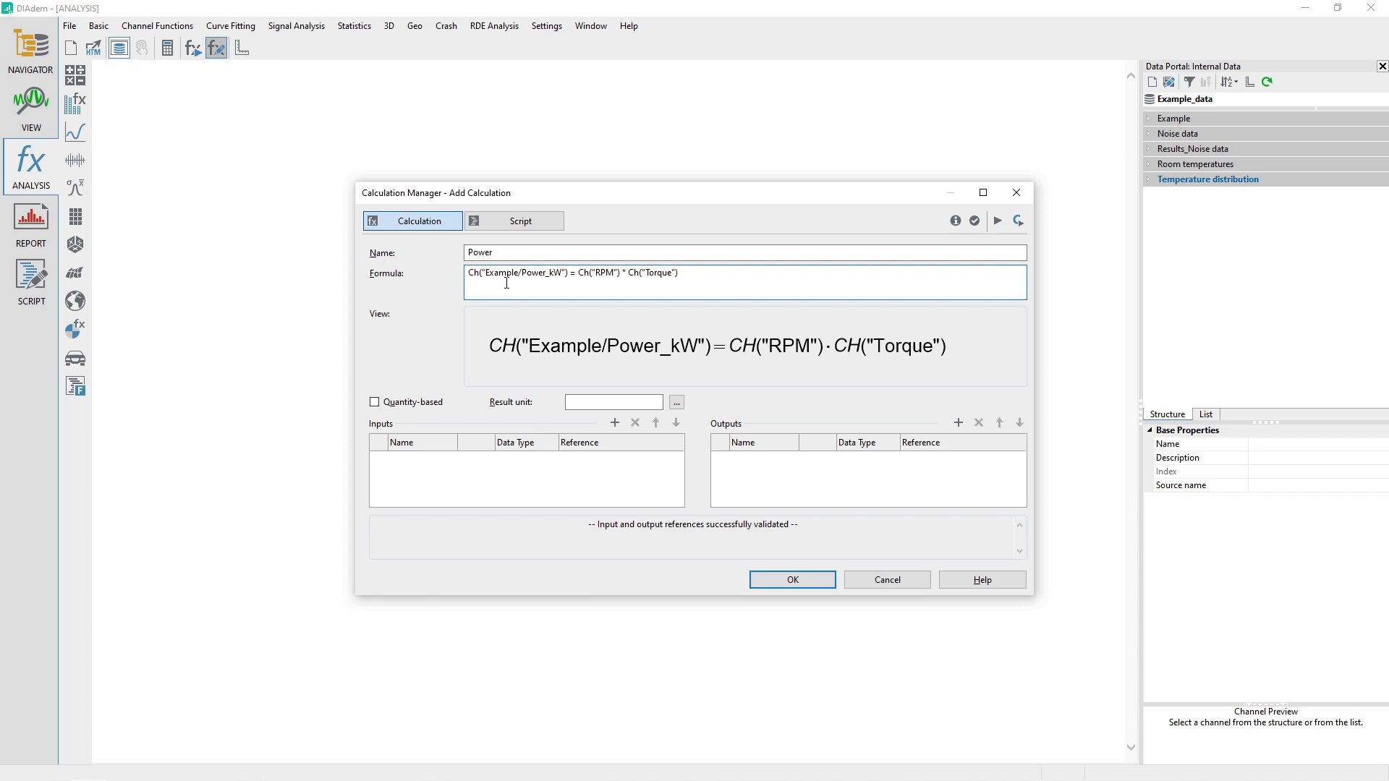
left_click(375, 402)
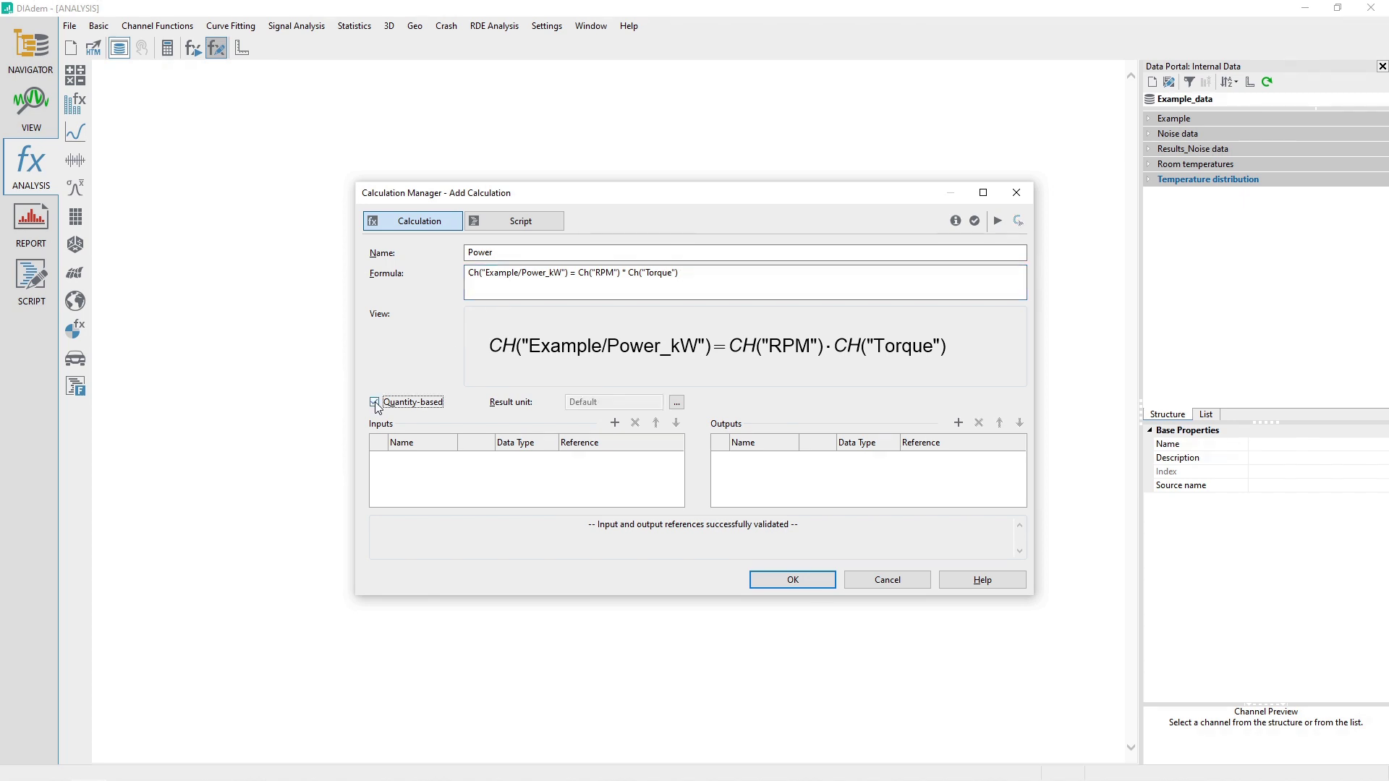
- Set the result unit to kilowatt [kW] under the Power quantity
left_click(676, 403)
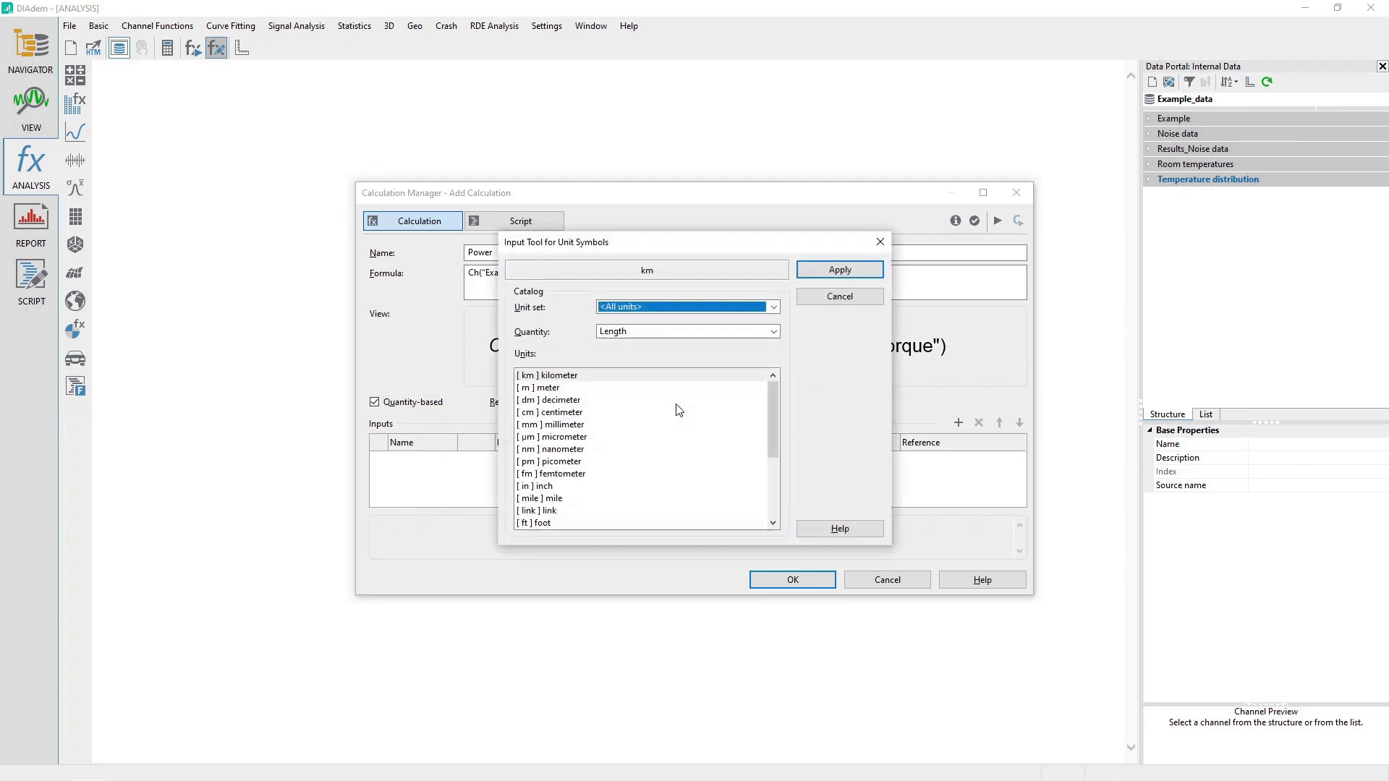
left_click(684, 331)
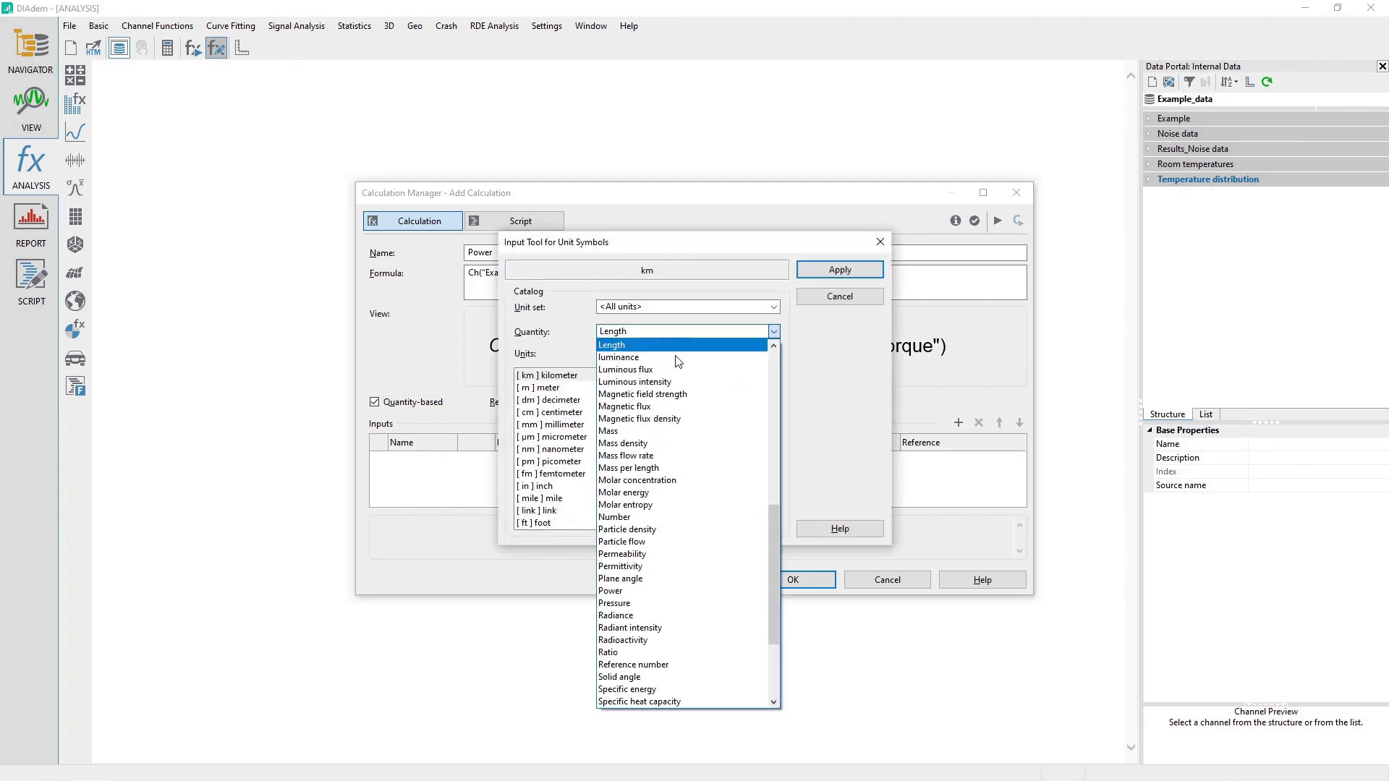
left_click(659, 591)
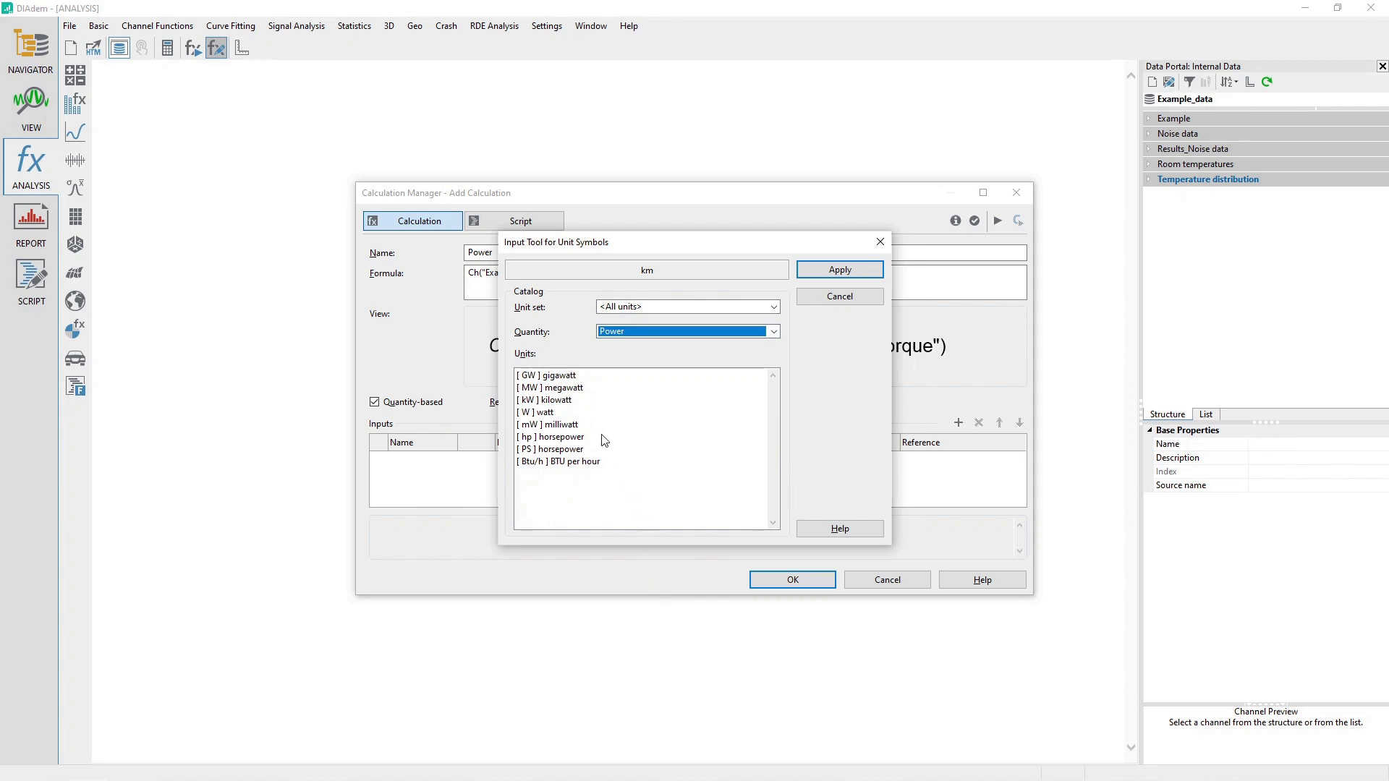
left_click(573, 407)
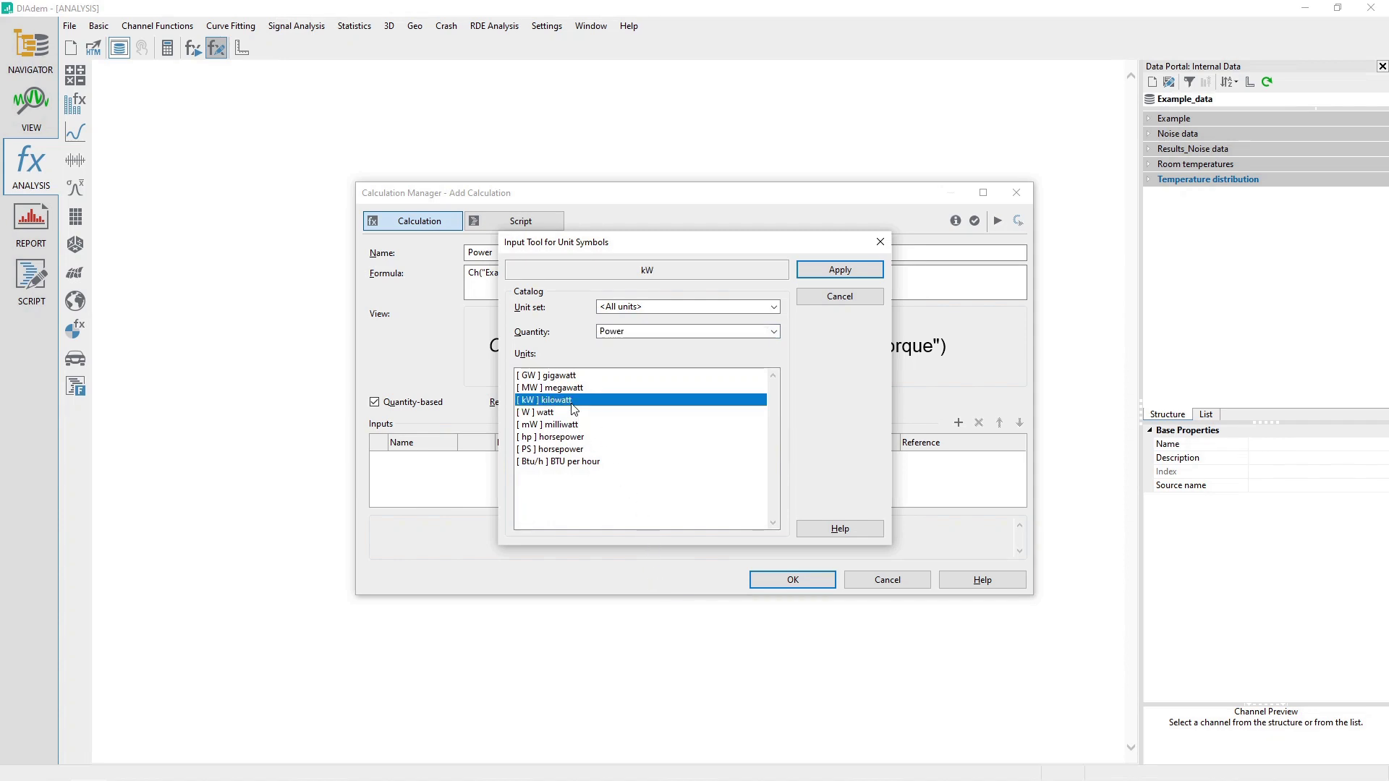
left_click(837, 272)
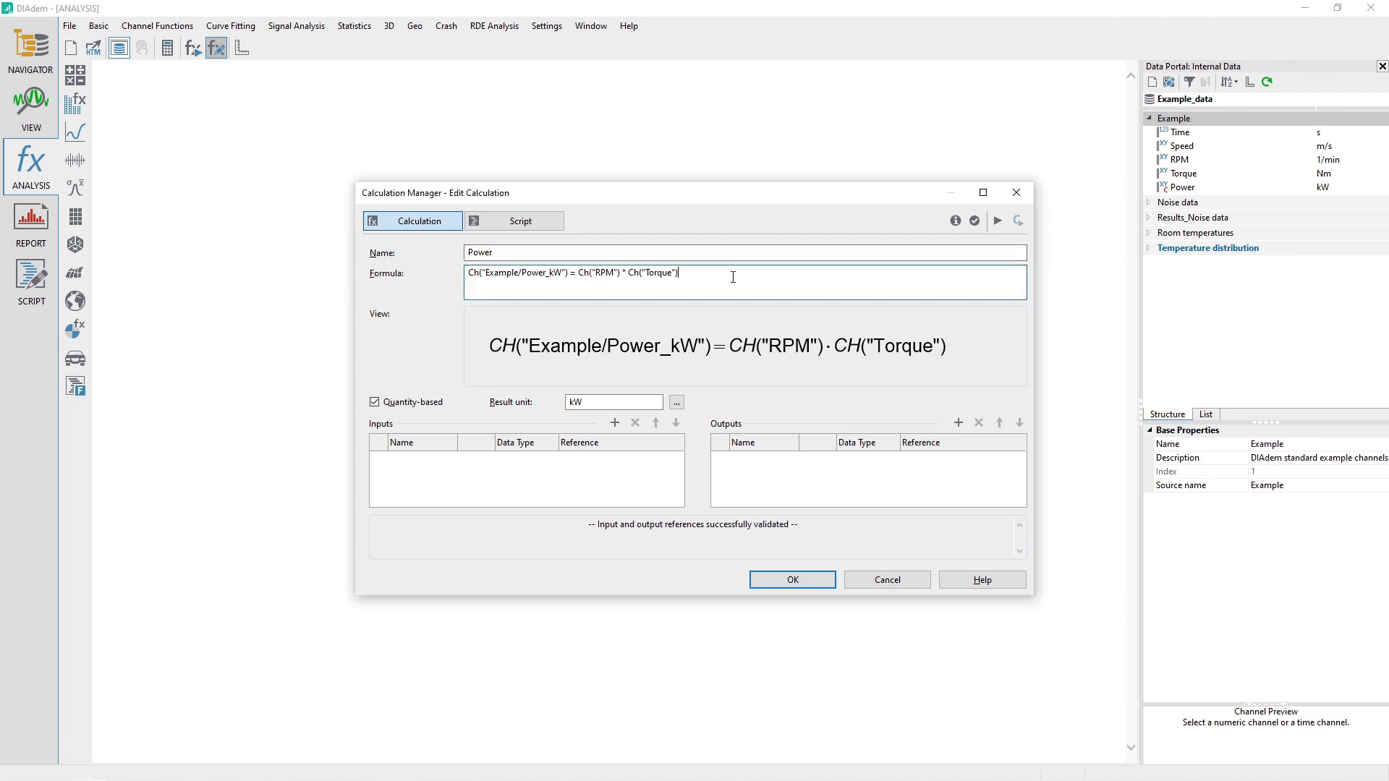
- Run the Power calculation, creating a 1024-value Power_kW channel in kW
left_click_drag(732, 277, 389, 277)
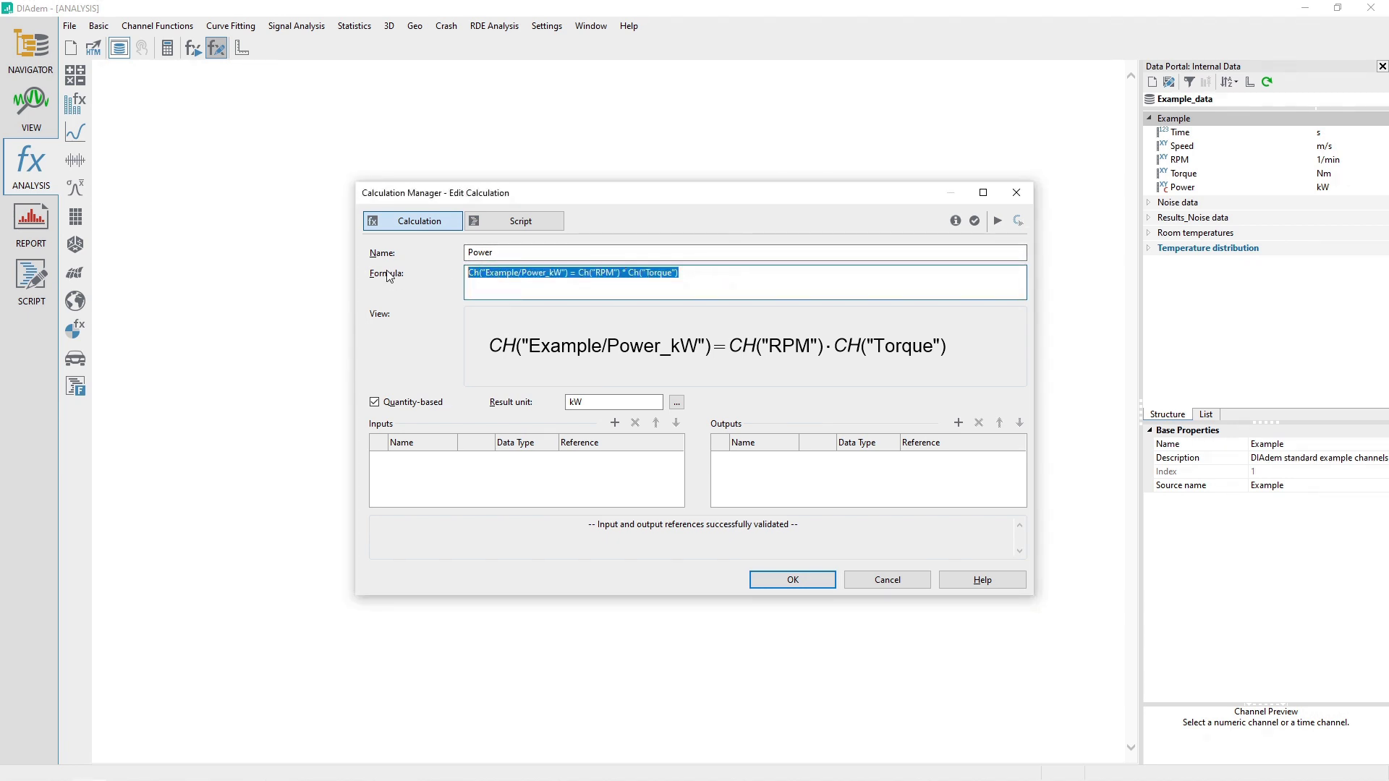
left_click(730, 271)
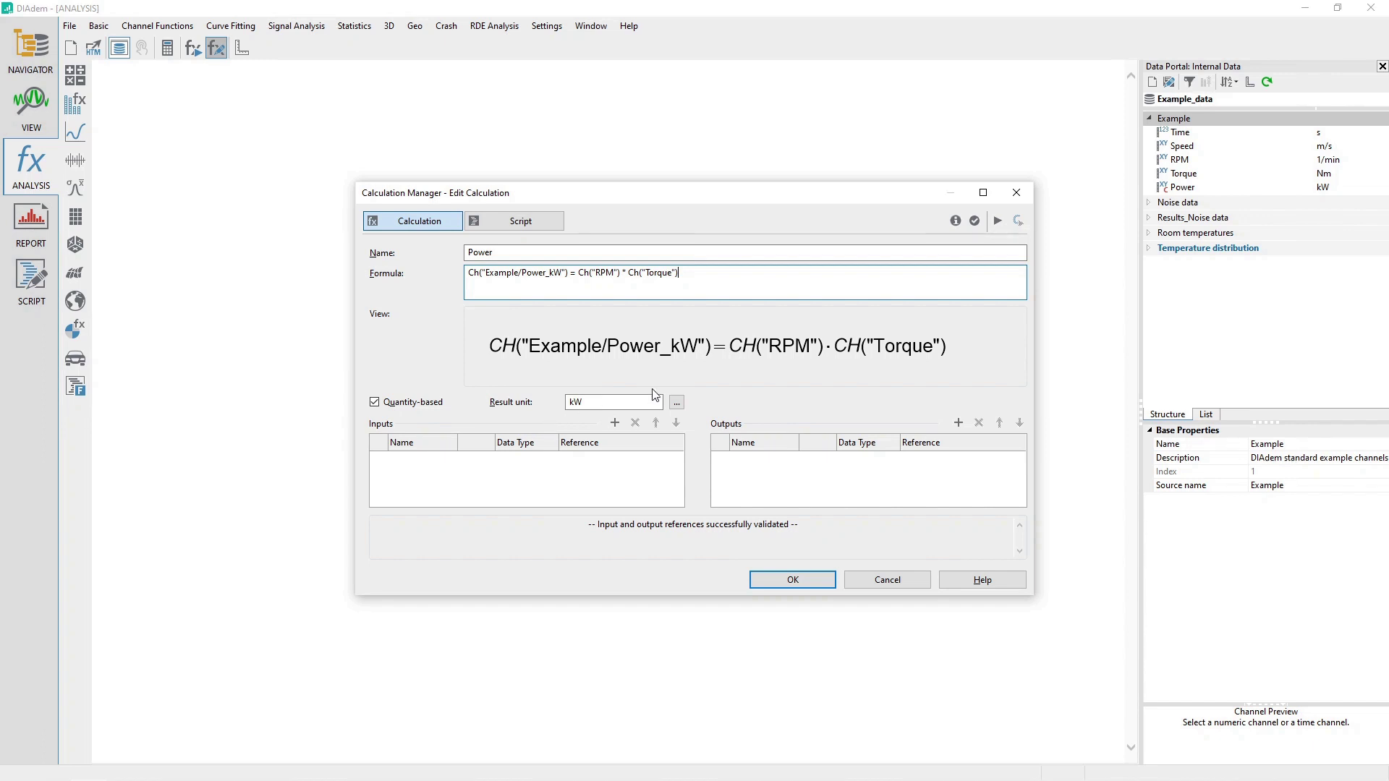
left_click(998, 221)
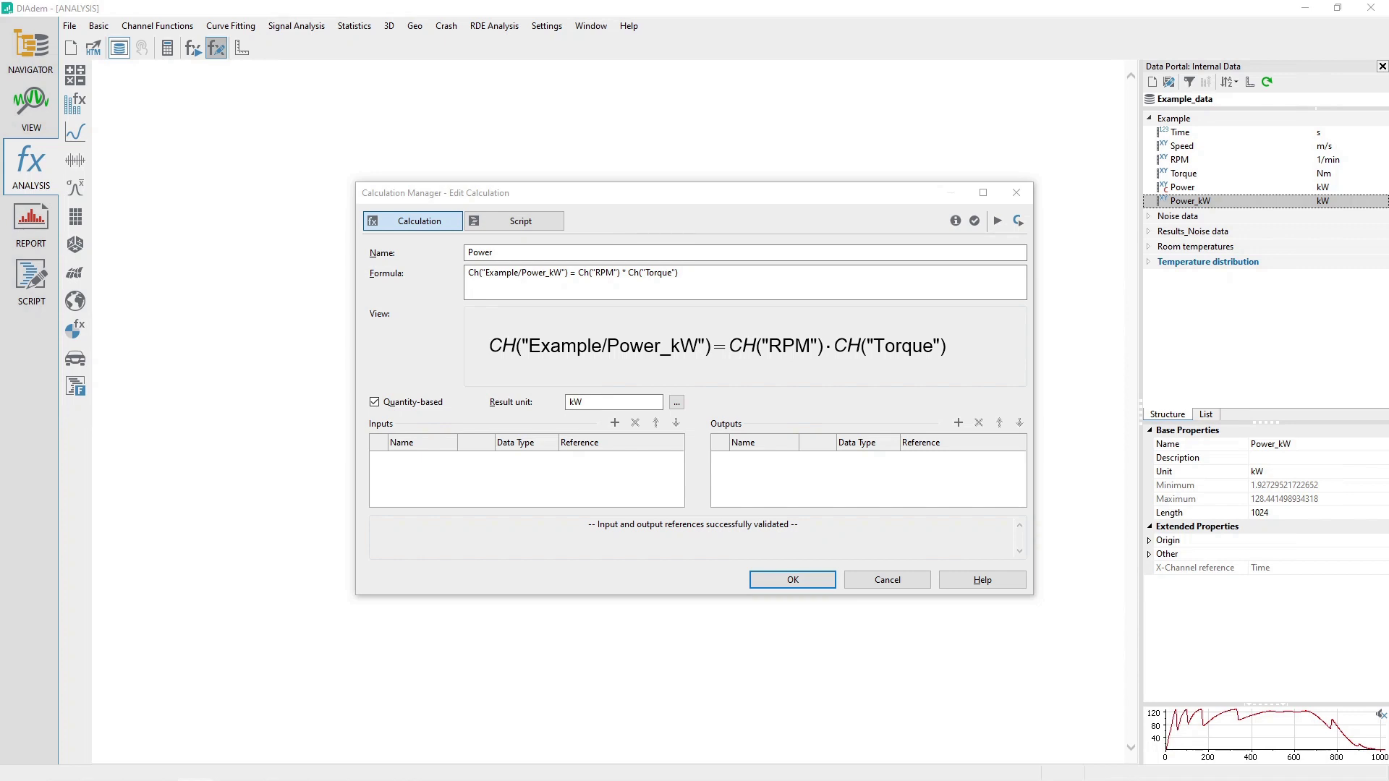
- Confirm the Power calculation and begin adding a second calculation to the group
left_click(791, 580)
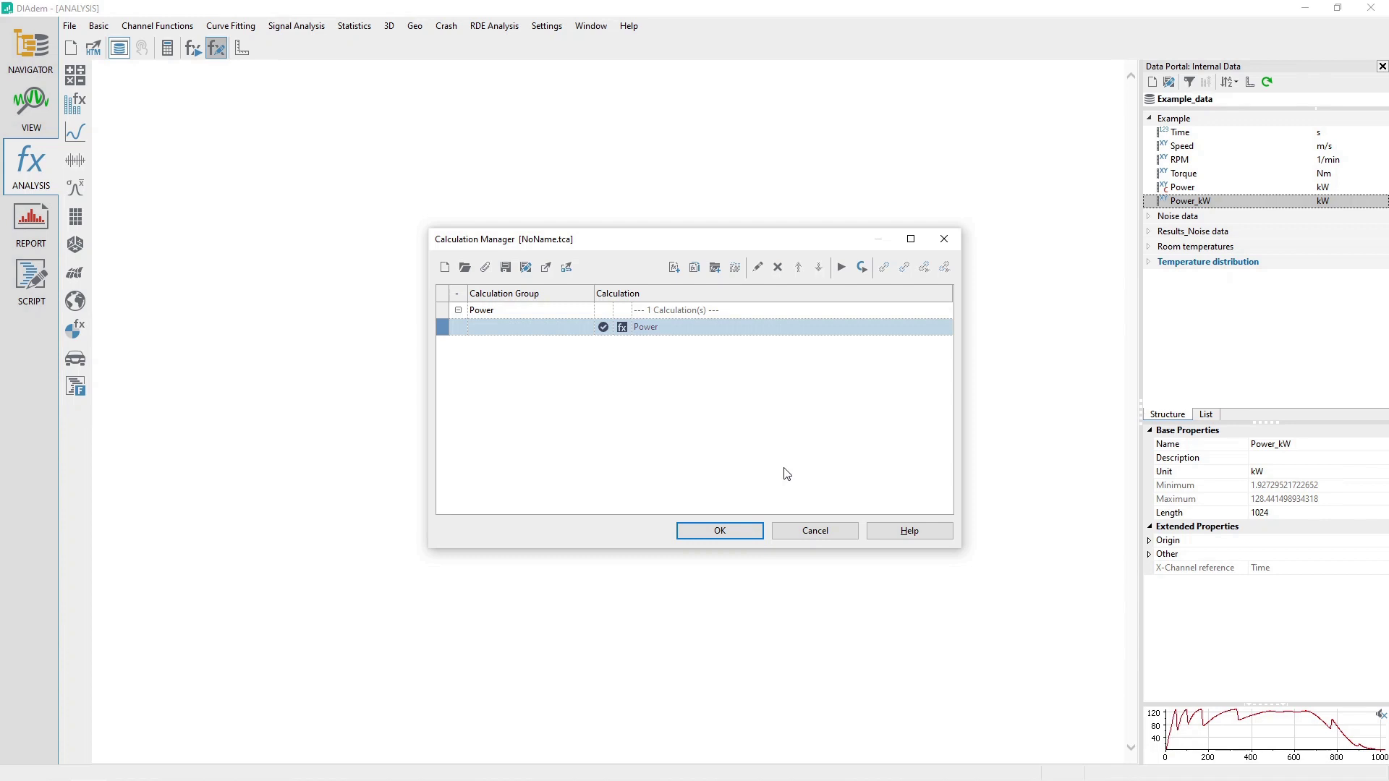
left_click(673, 268)
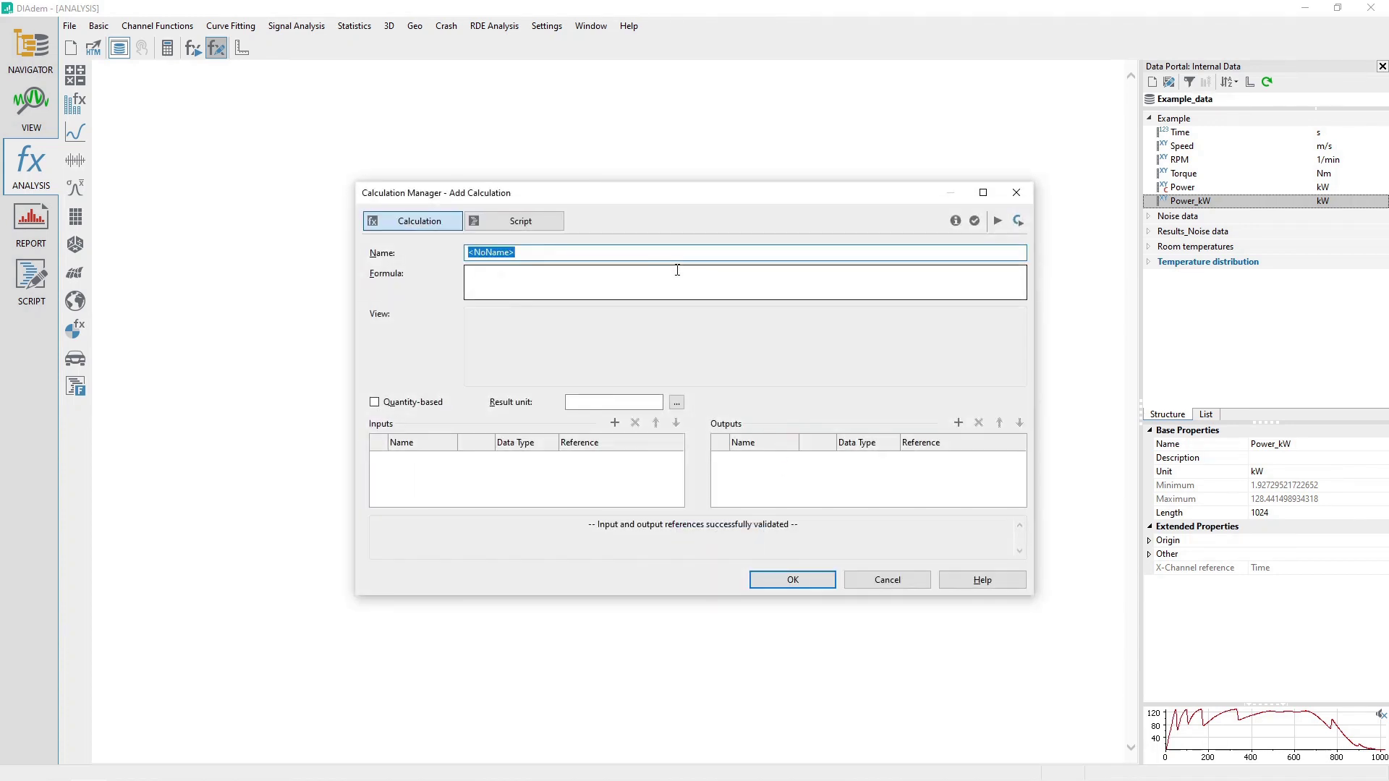
- Name the new calculation Torque_Nm, paste its Power_kW / RPM formula, and make it quantity-based
type("Torque_Nm")
left_click(601, 291)
type("Ch(\"Example/Torque_Nm\") = Ch(\"Power_kW\") / Ch(\"RPM\")")
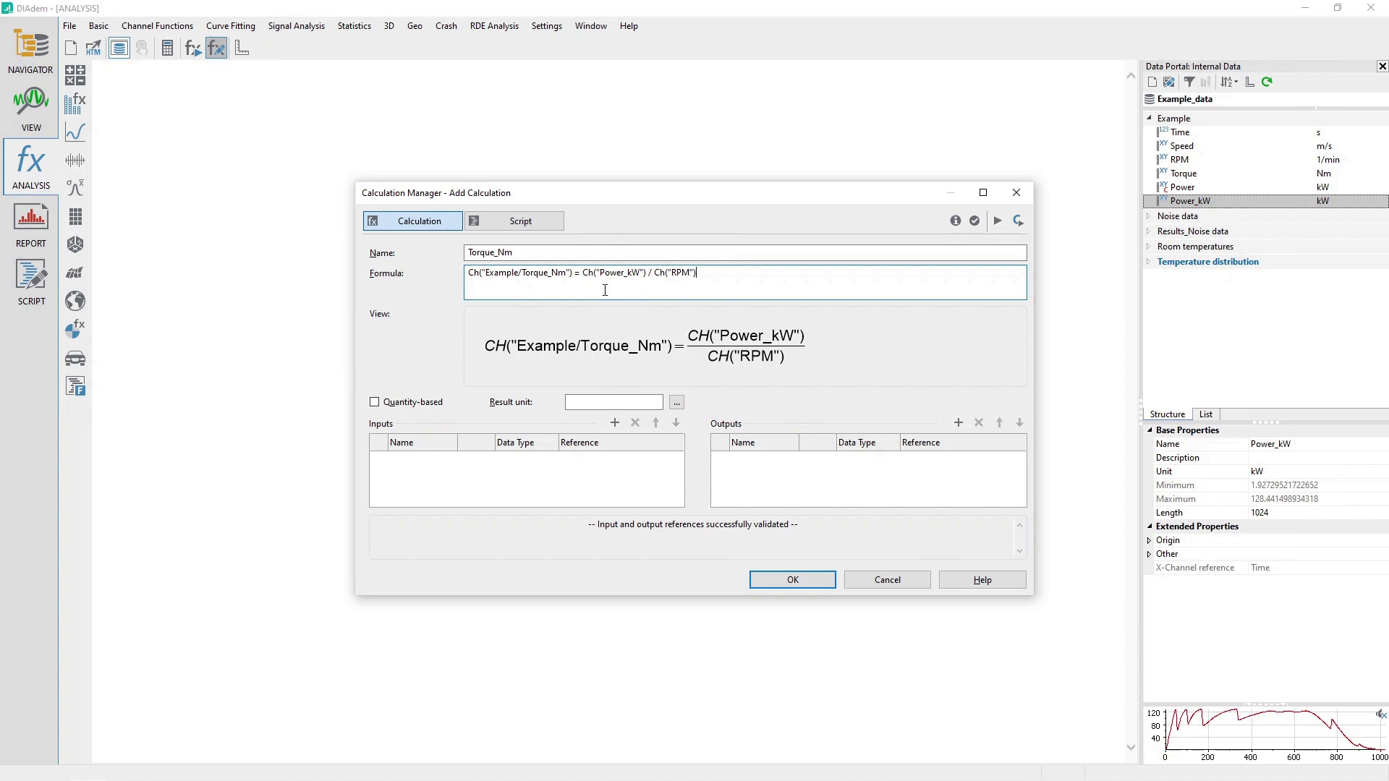
left_click(396, 403)
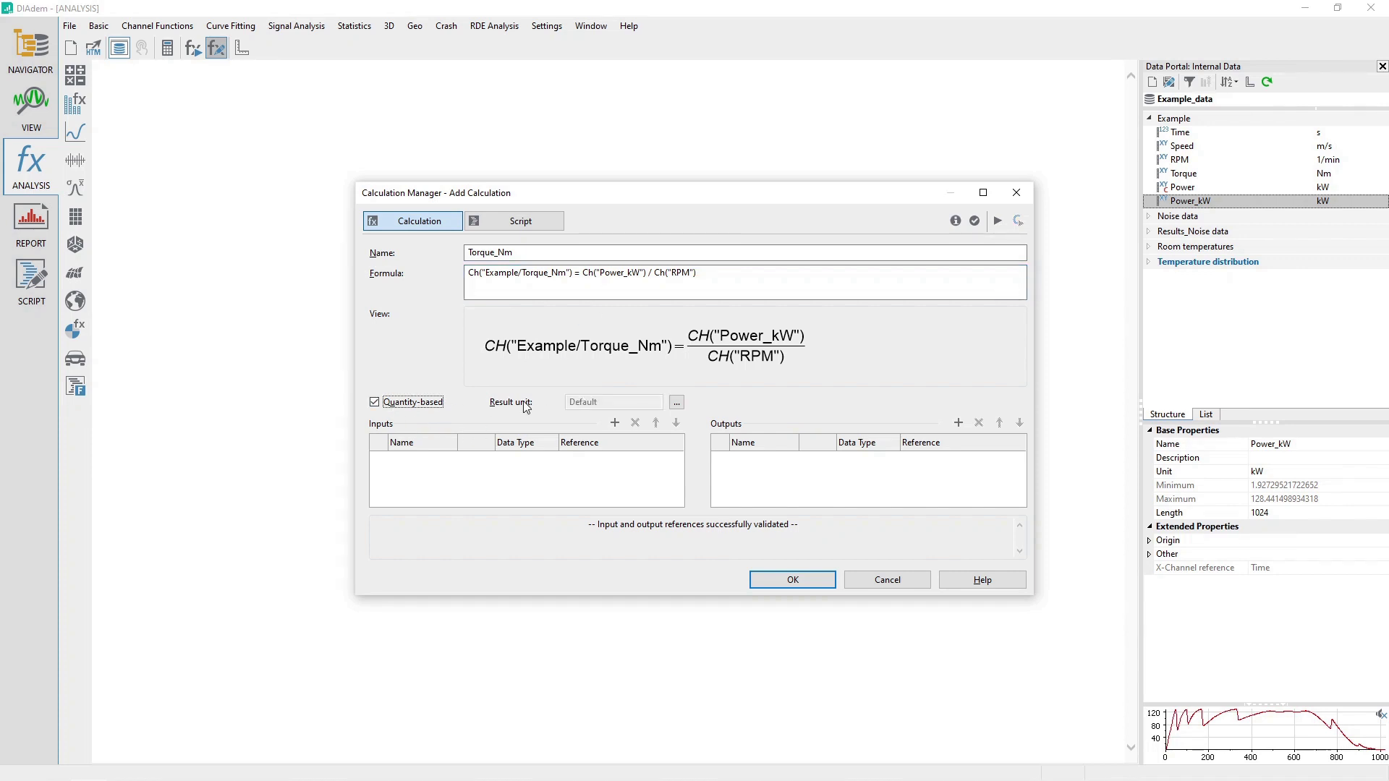
- Set the result unit to newton meter [Nm] under Torque and run it to create Torque_Nm
left_click(676, 402)
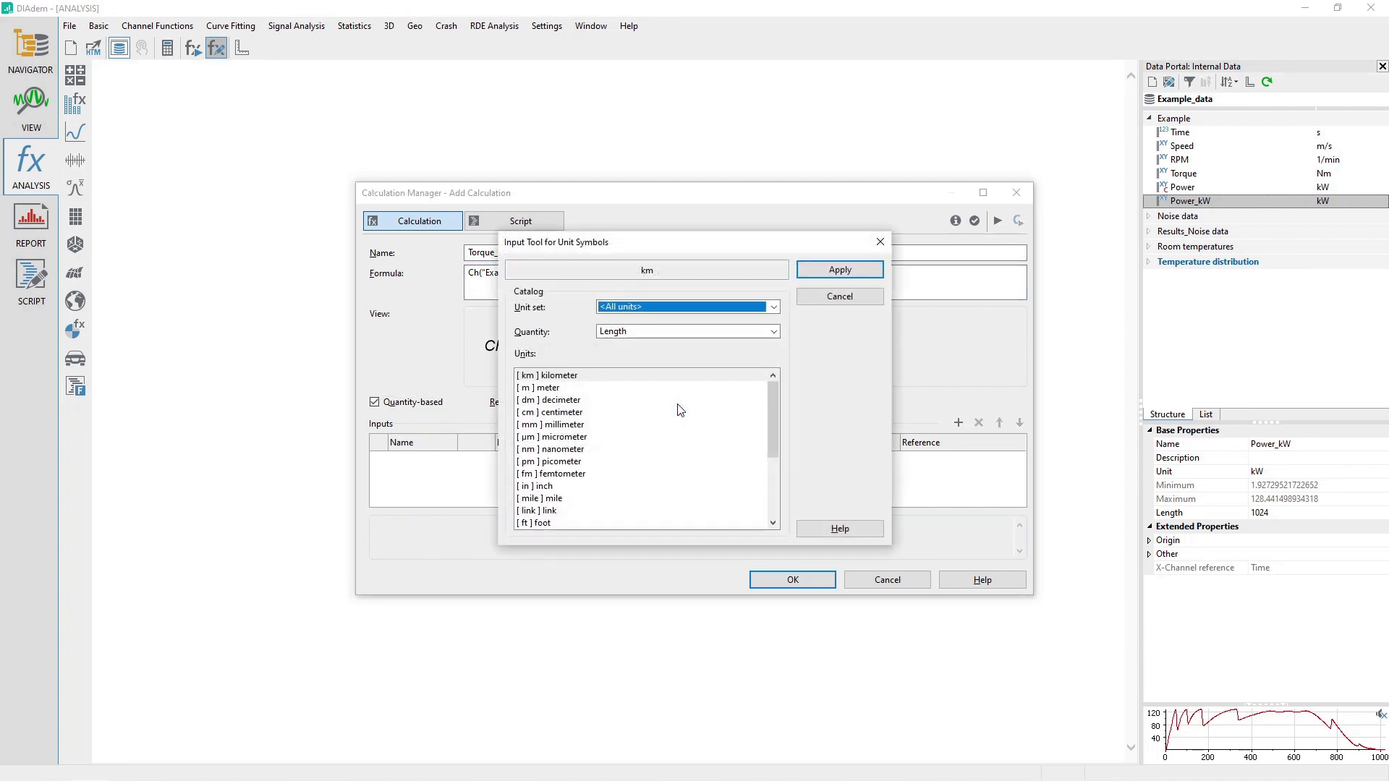
left_click(674, 334)
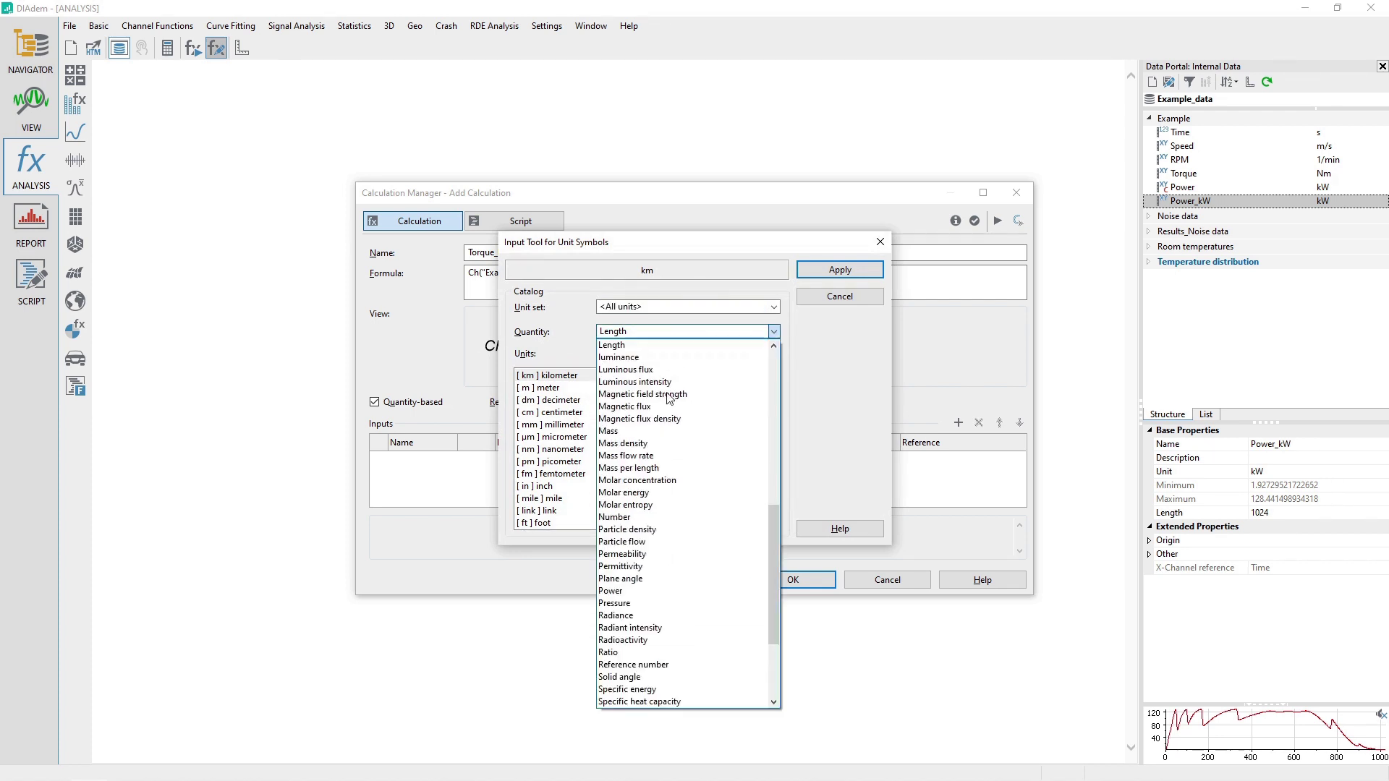
scroll(669, 398, "down", 4)
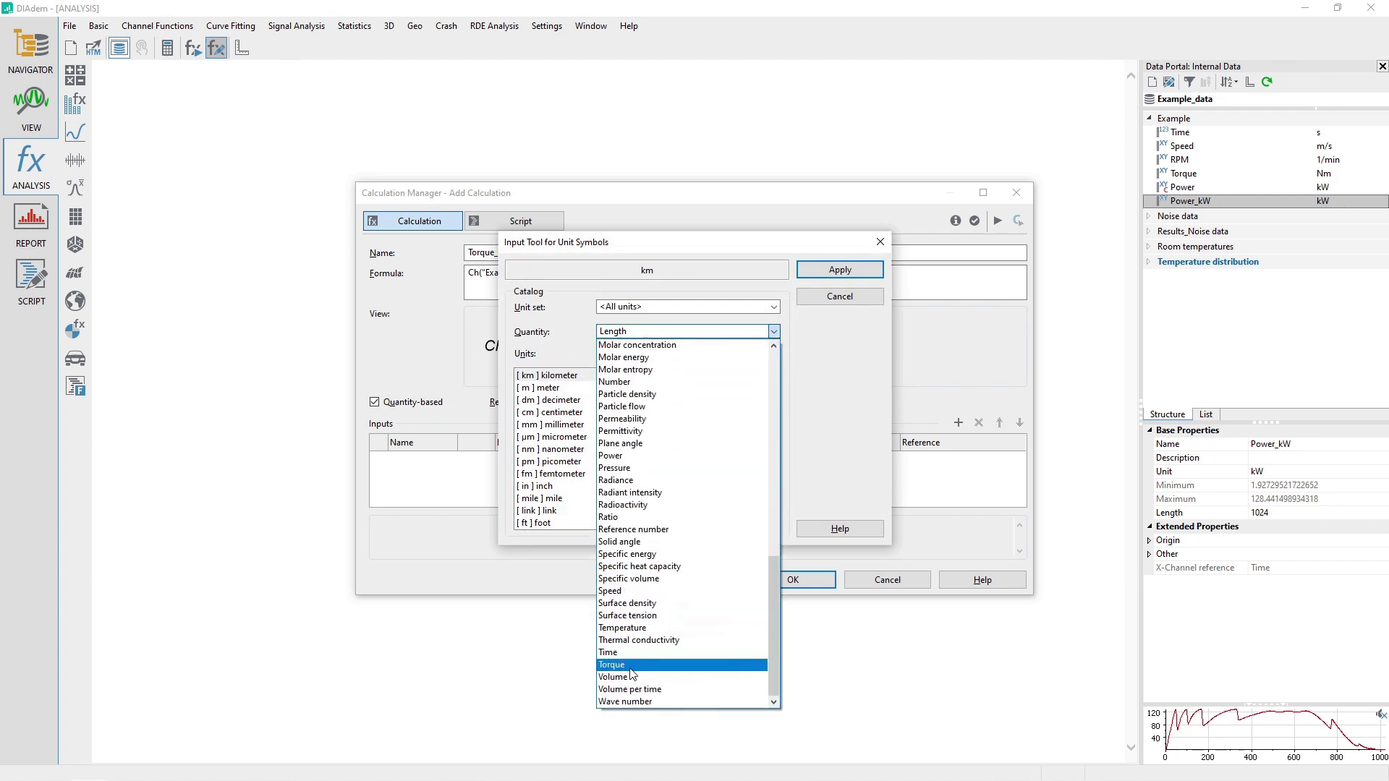
left_click(630, 666)
left_click(590, 379)
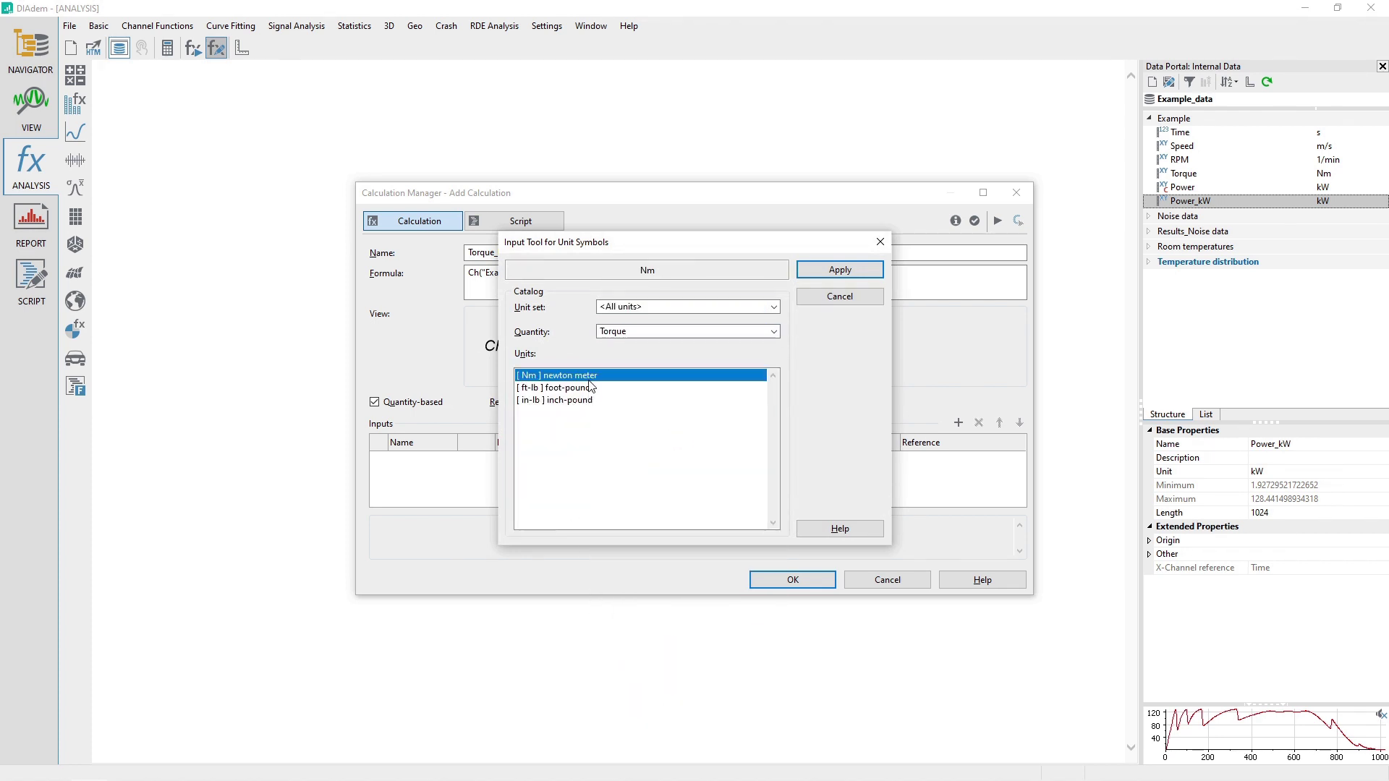
left_click(840, 271)
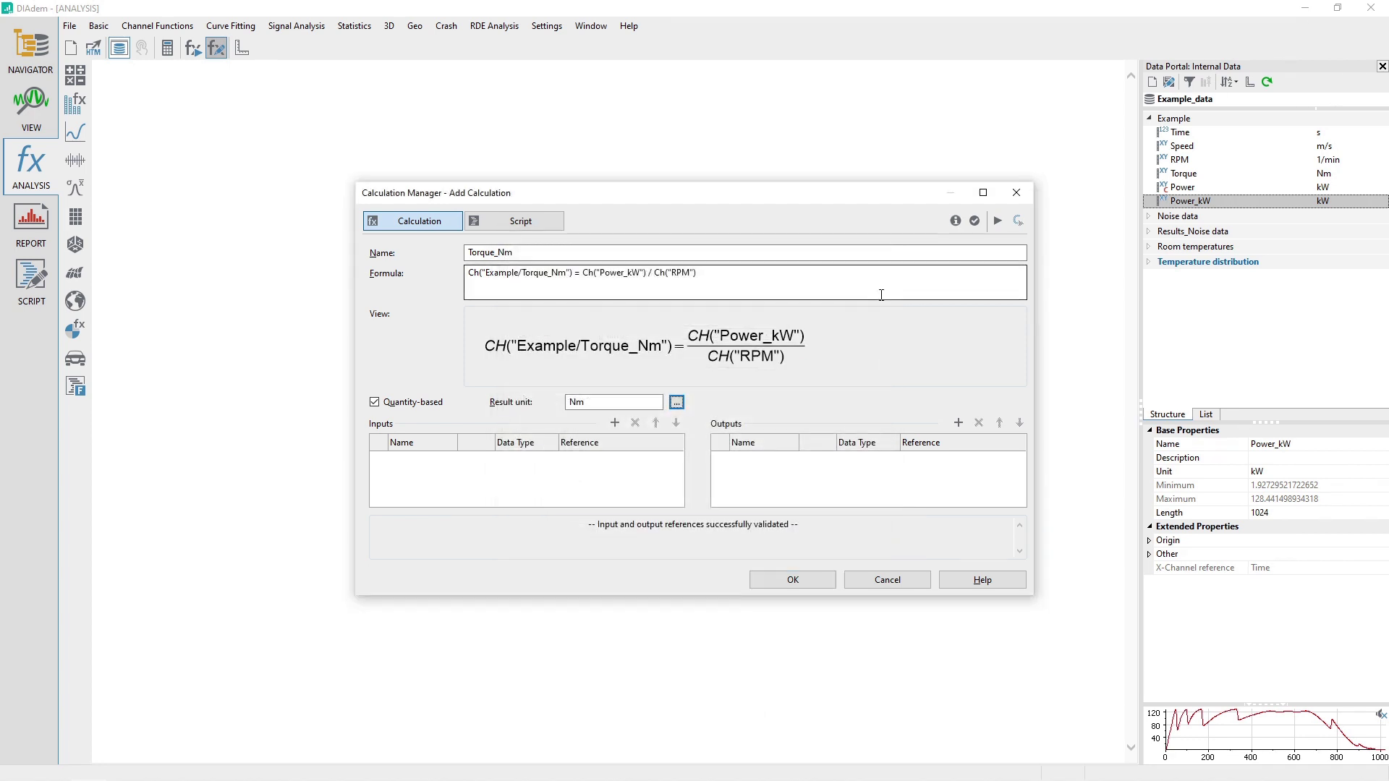
left_click(996, 221)
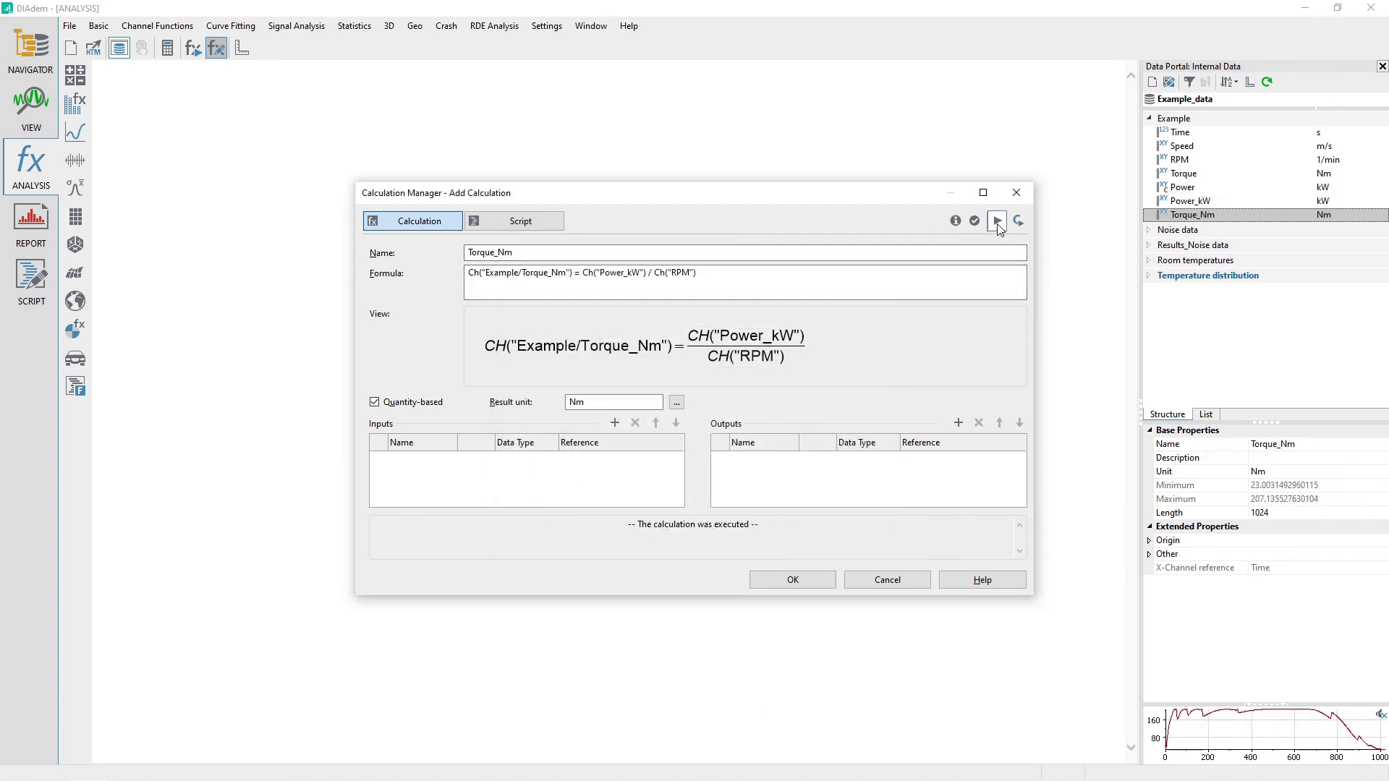
- Save both Power-group calculations as the calculation set Power_Torque.tca and close the manager
left_click(793, 580)
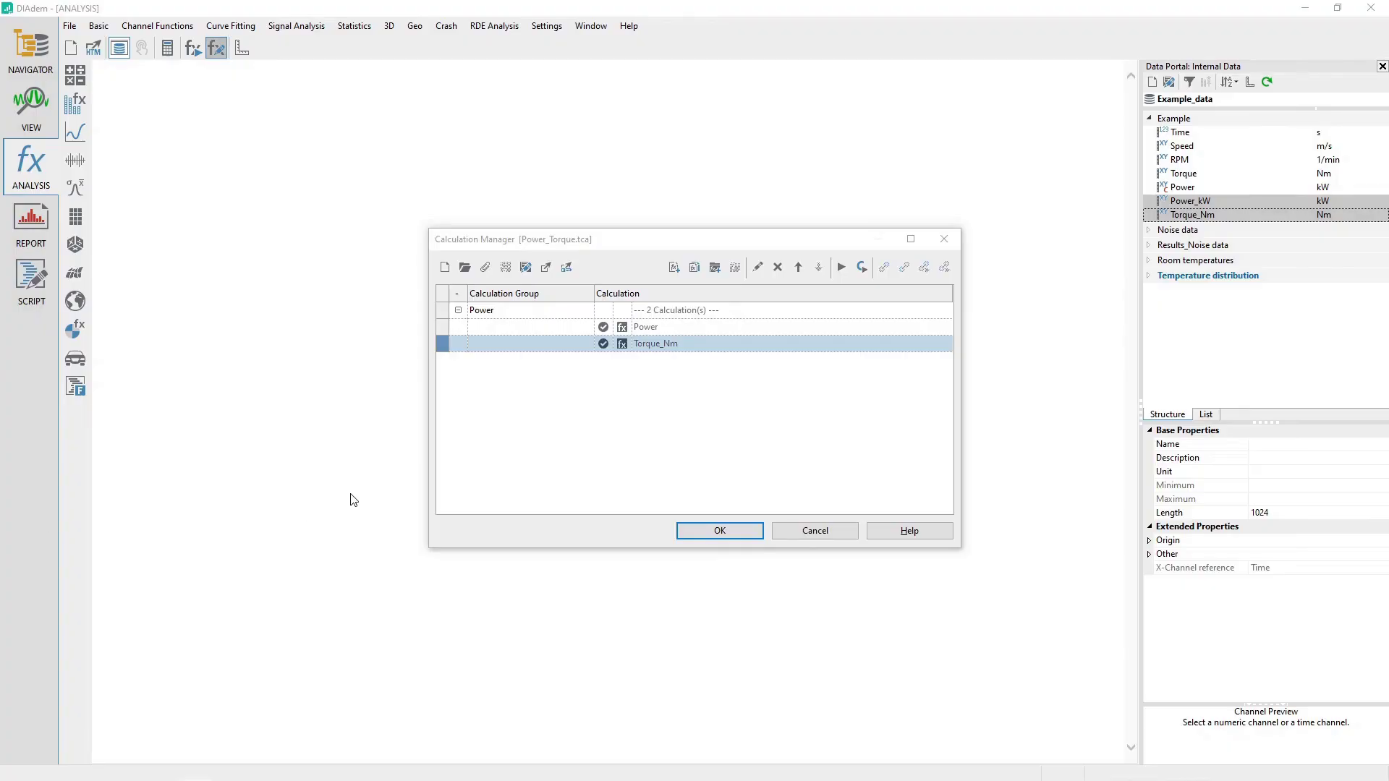
left_click(605, 241)
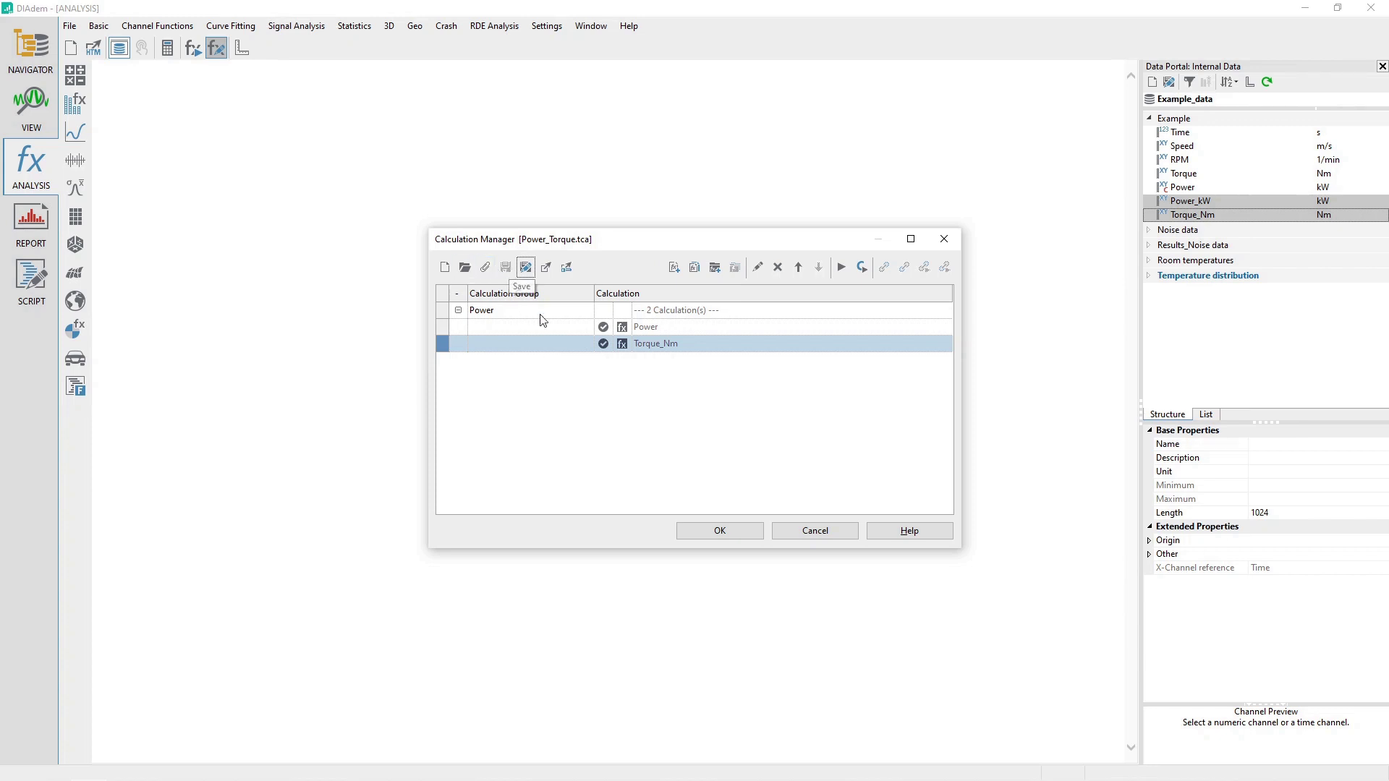
left_click(525, 273)
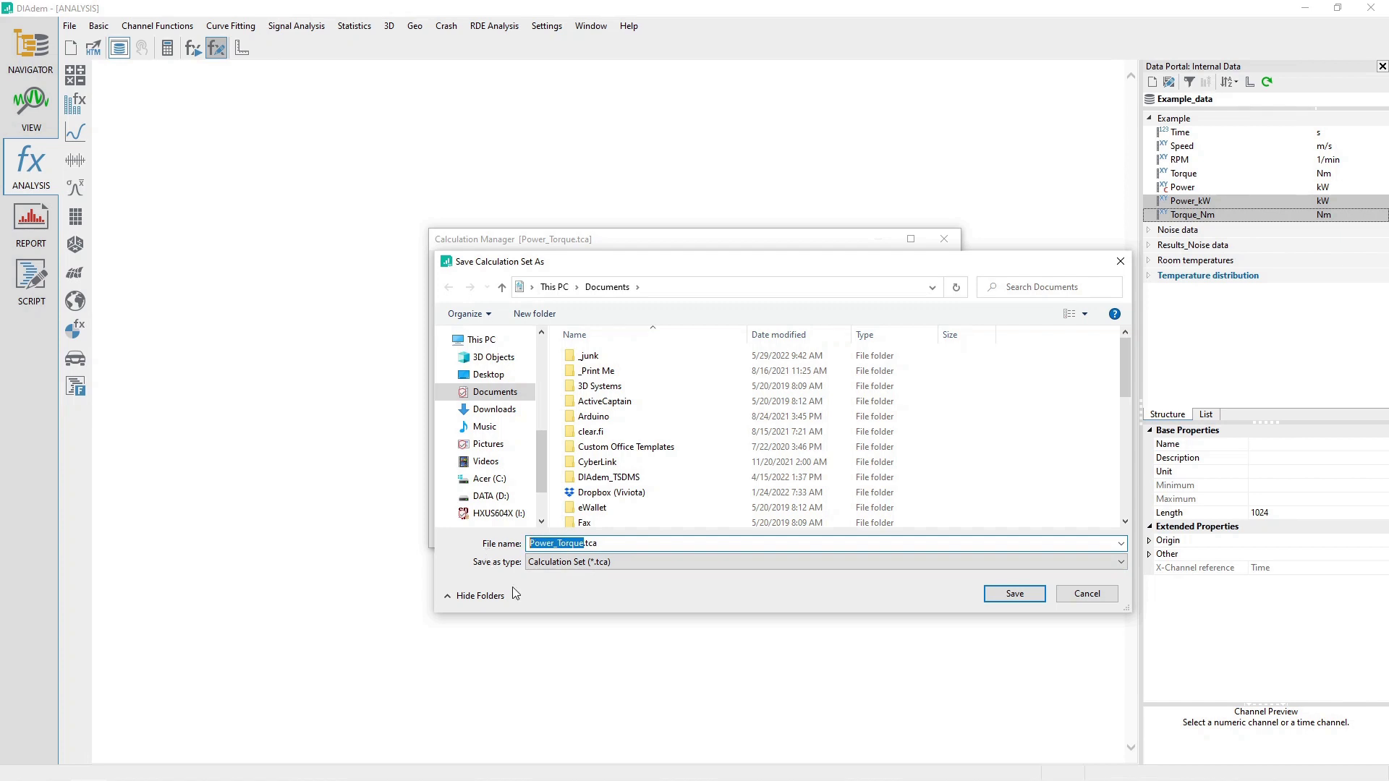
type("Power_Torque")
key("Return")
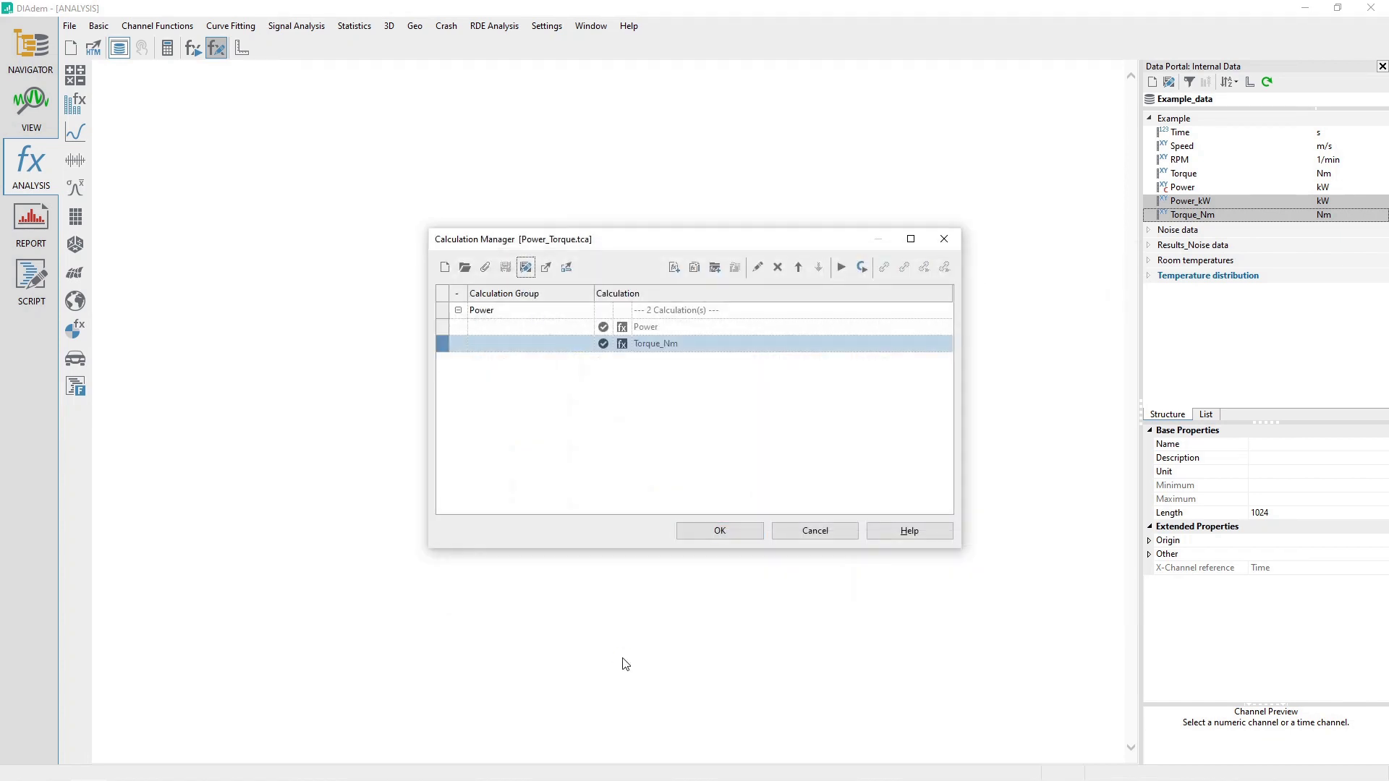
left_click(719, 531)
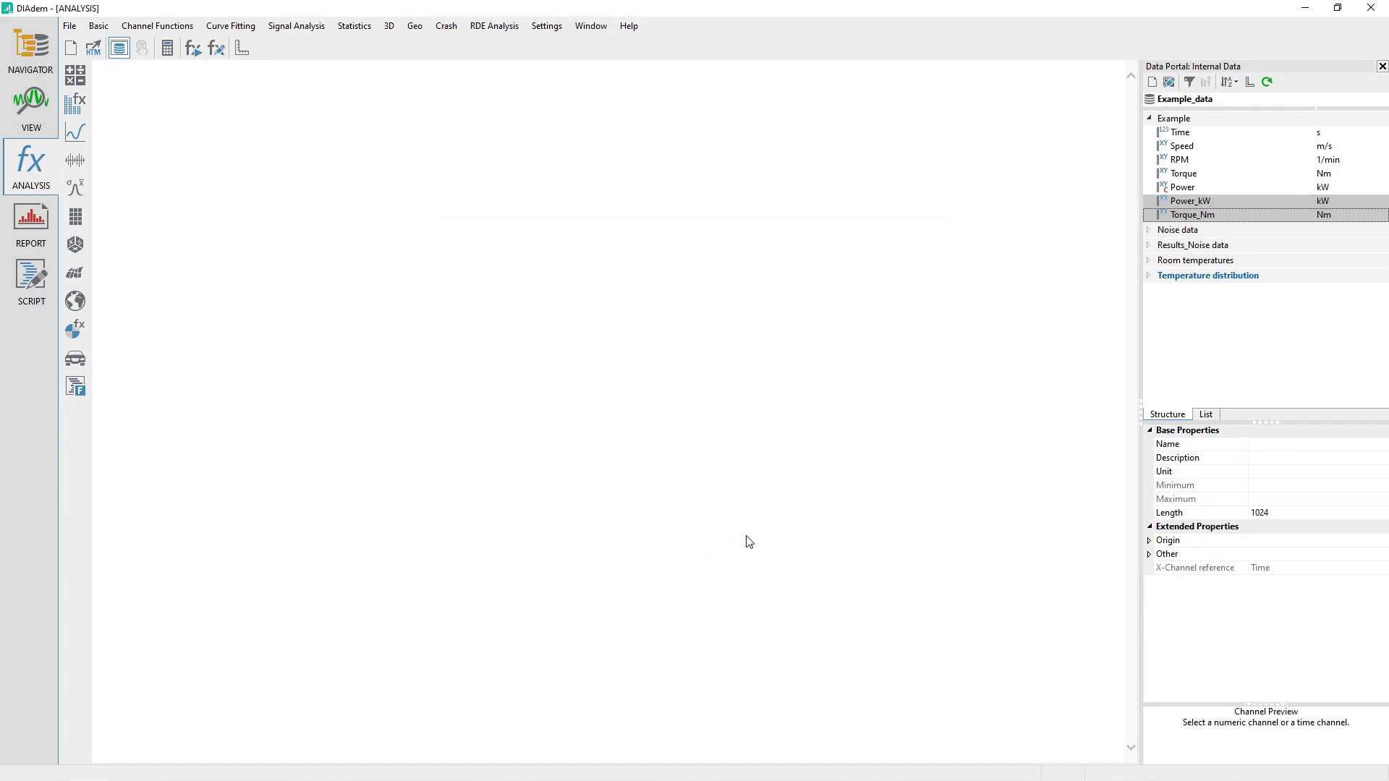
- Delete the Power_kW and Torque_Nm channels from the Example group in the Data Portal
left_click(1199, 201)
left_click(1199, 217, "ctrl")
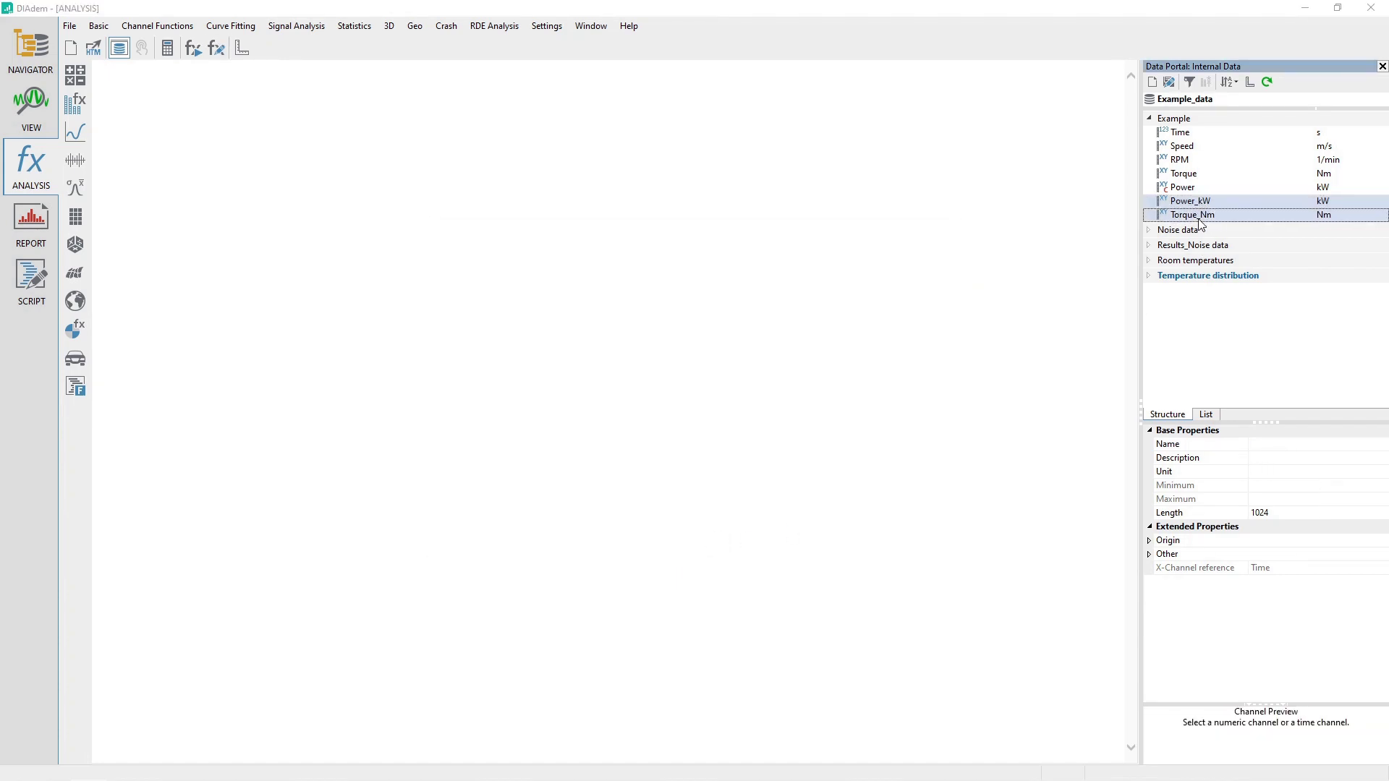
right_click(1199, 223)
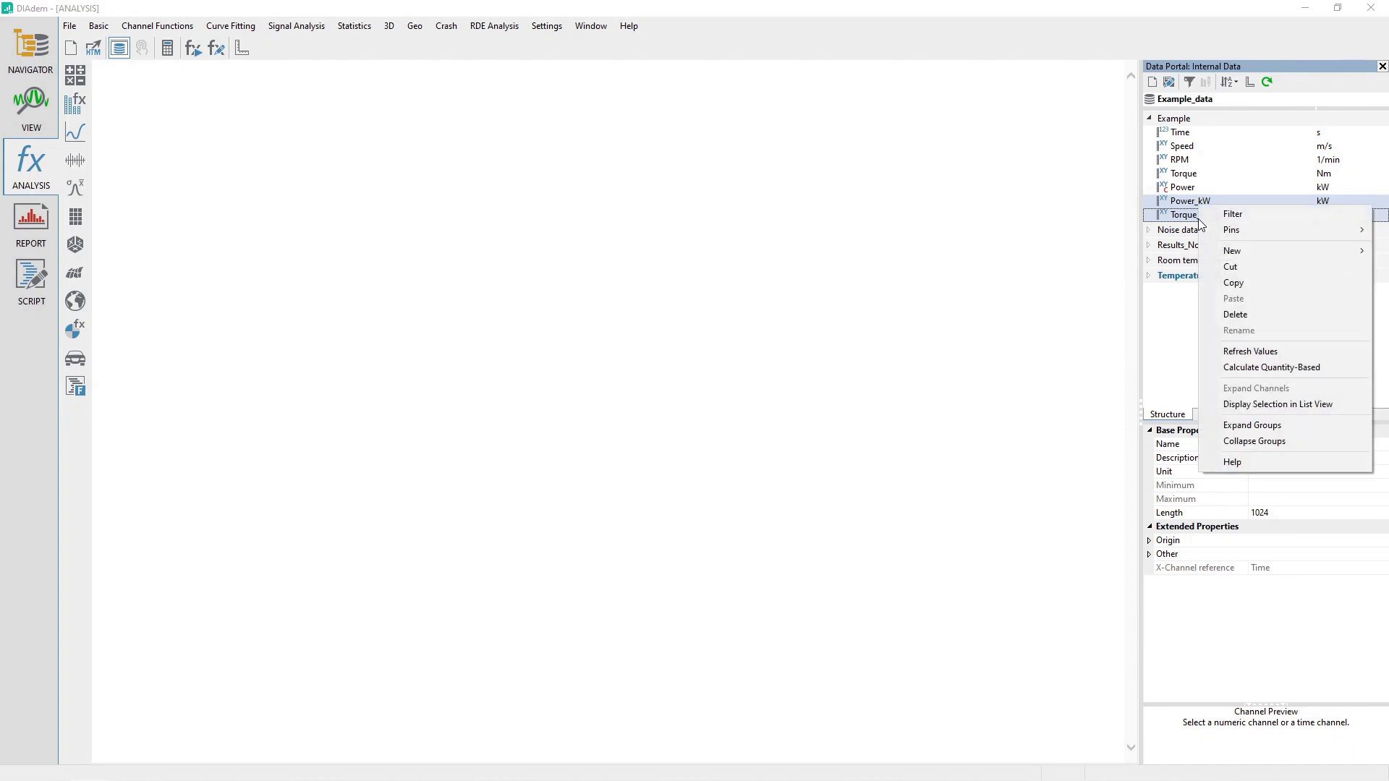
left_click(1253, 314)
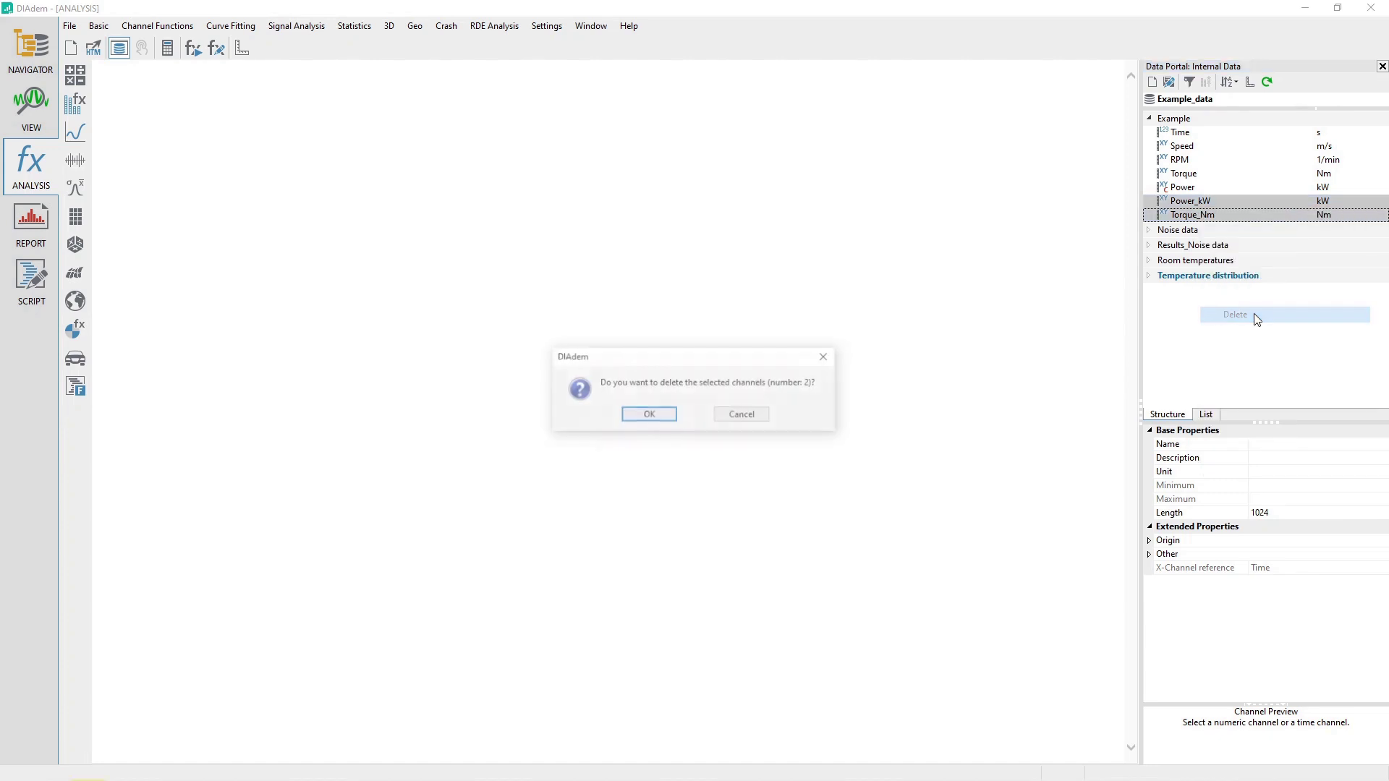
left_click(640, 415)
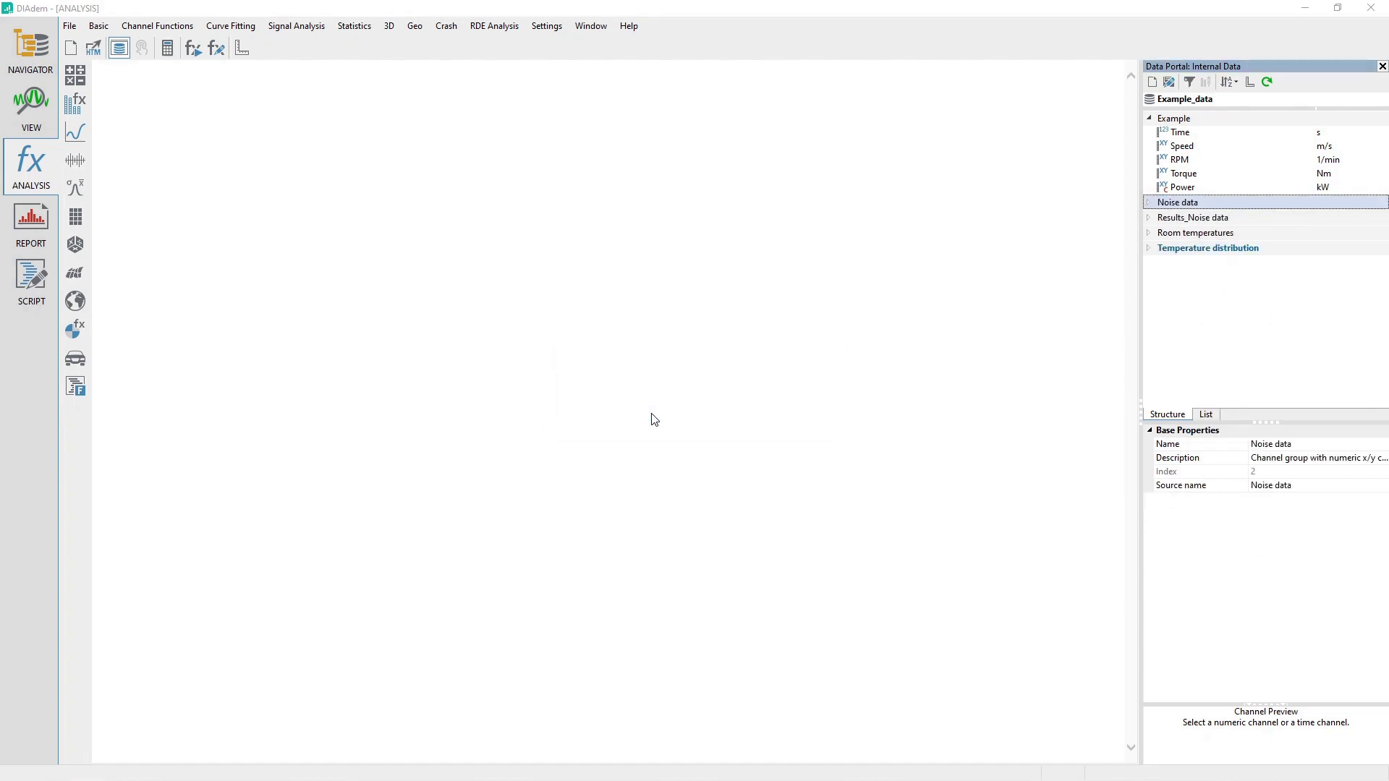
- Execute the saved Power group calculations to recreate the Power_kW and Torque_Nm channels
left_click(194, 50)
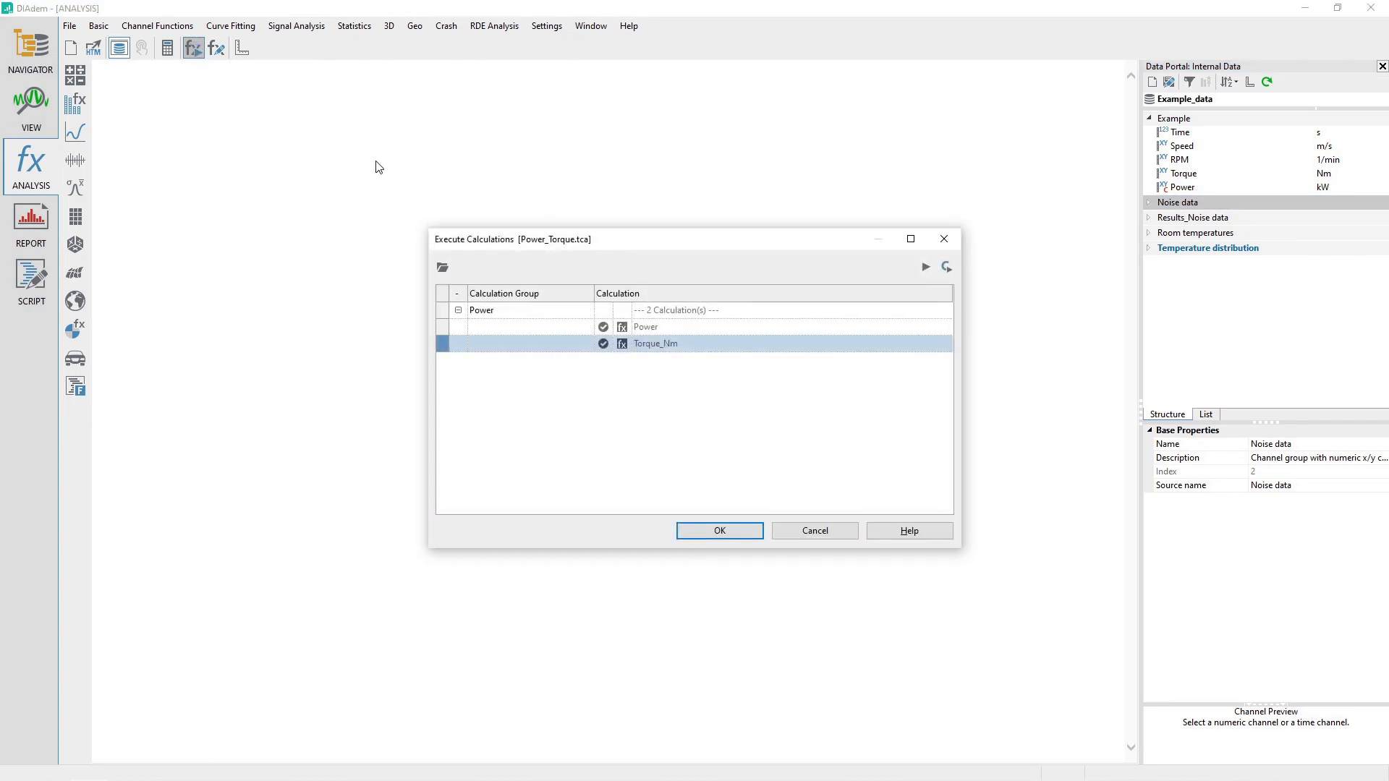
left_click(488, 328)
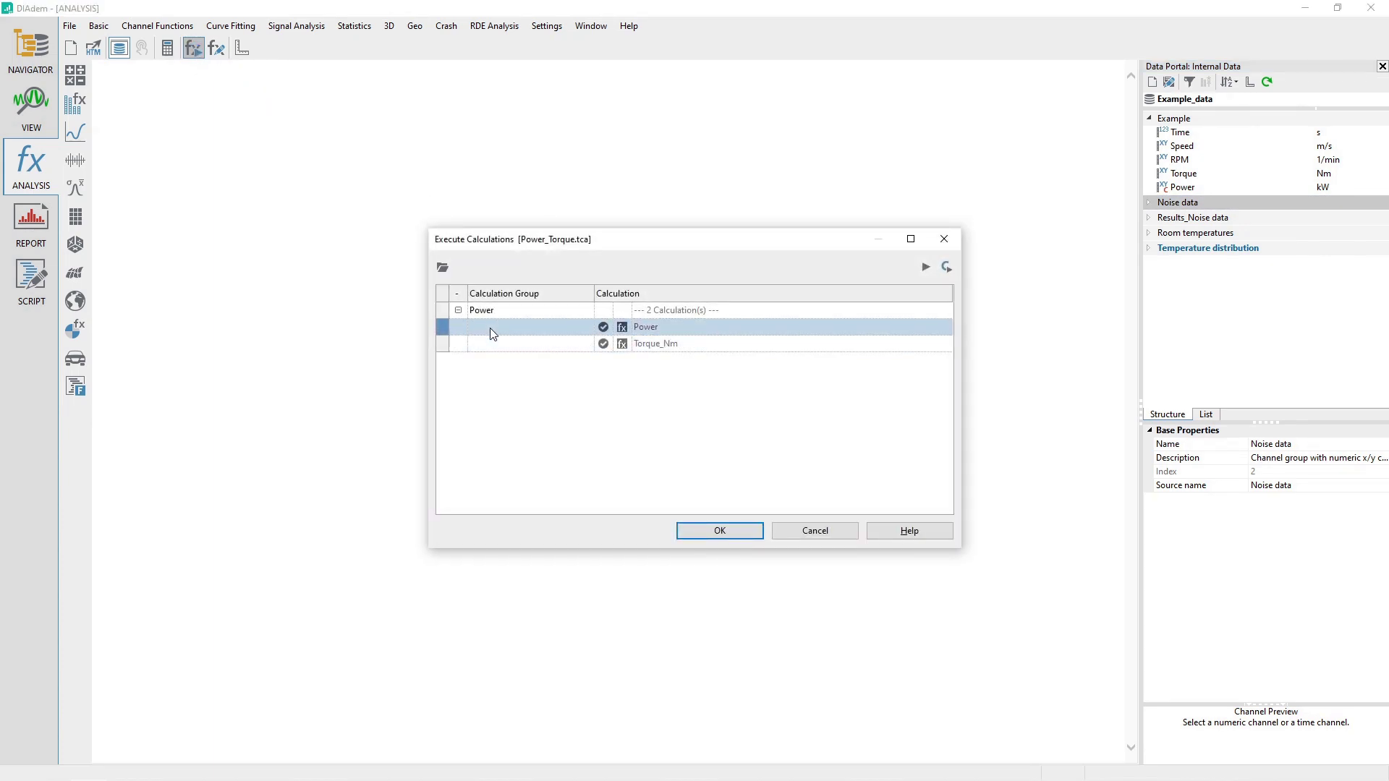
left_click(481, 311)
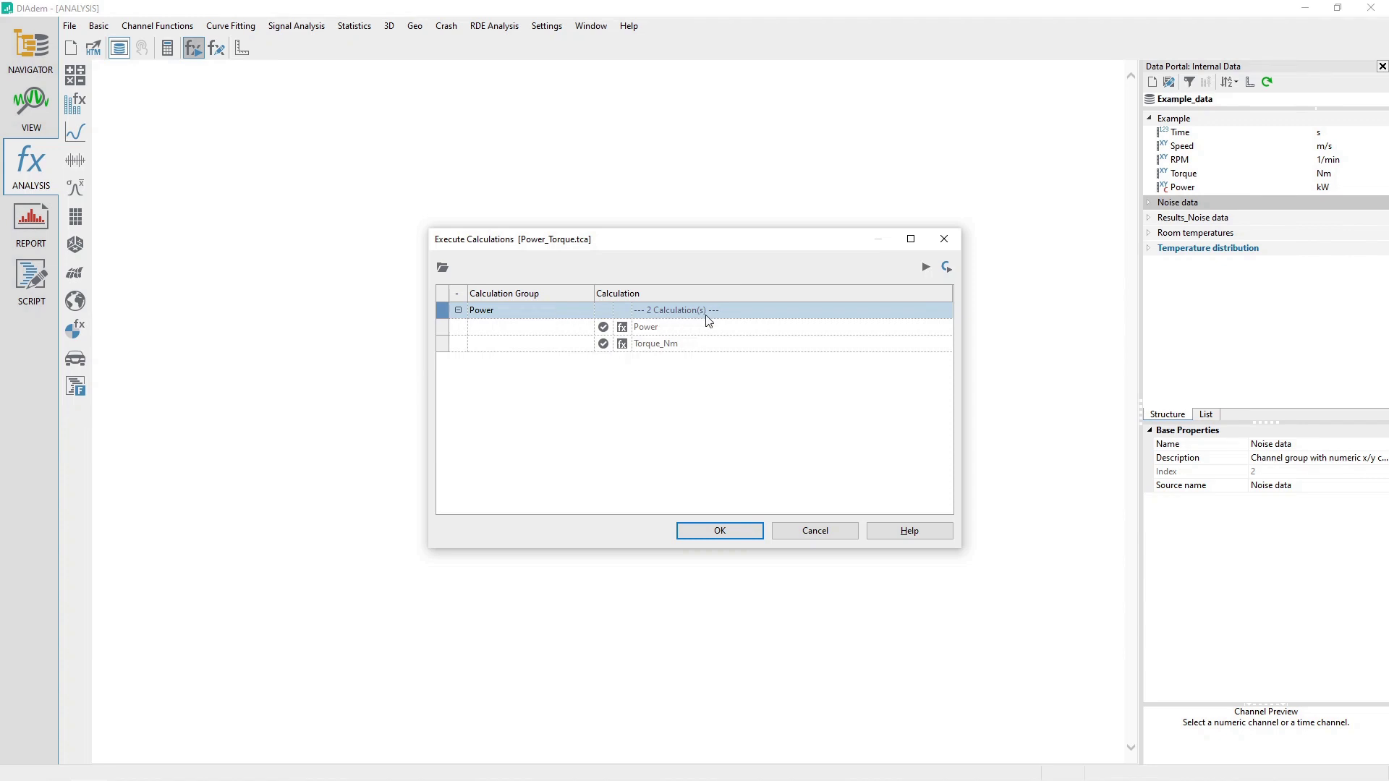
left_click(926, 268)
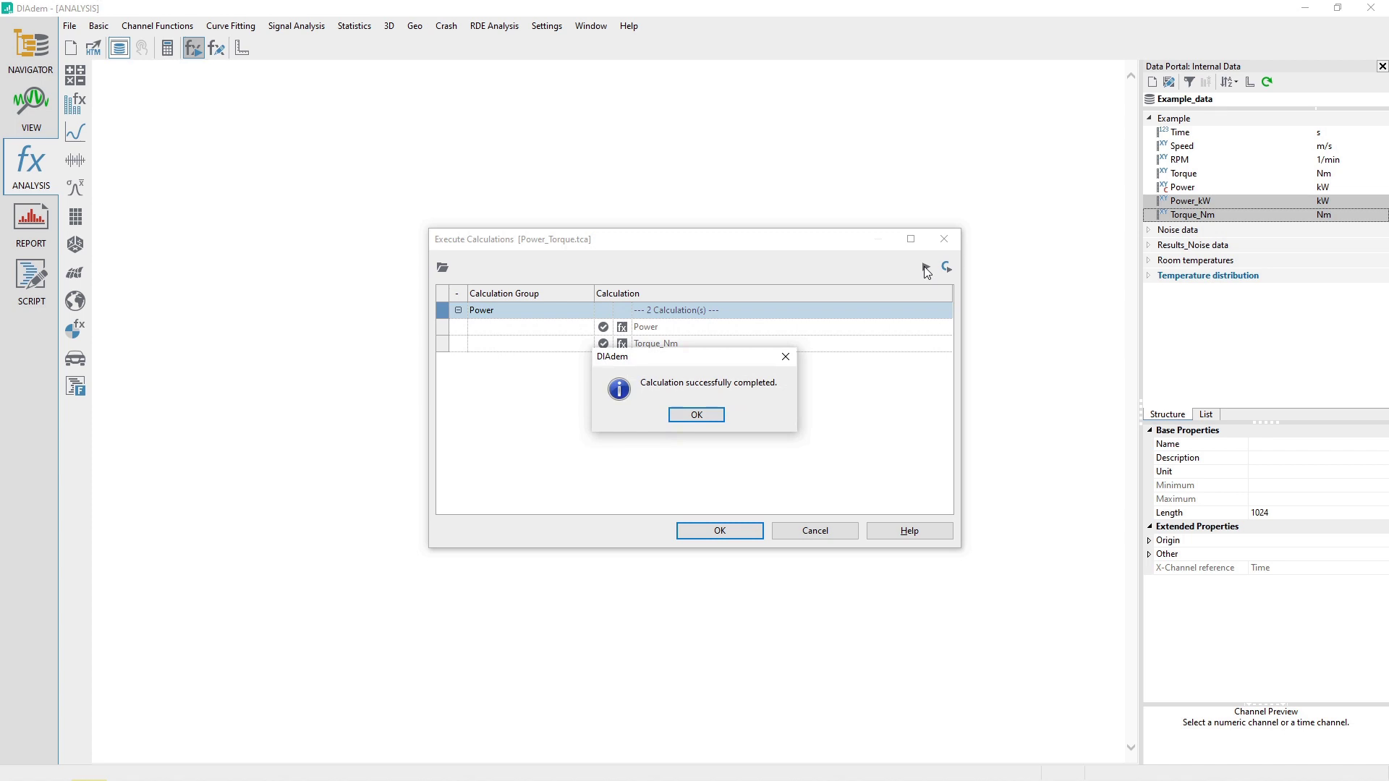
left_click(1155, 217)
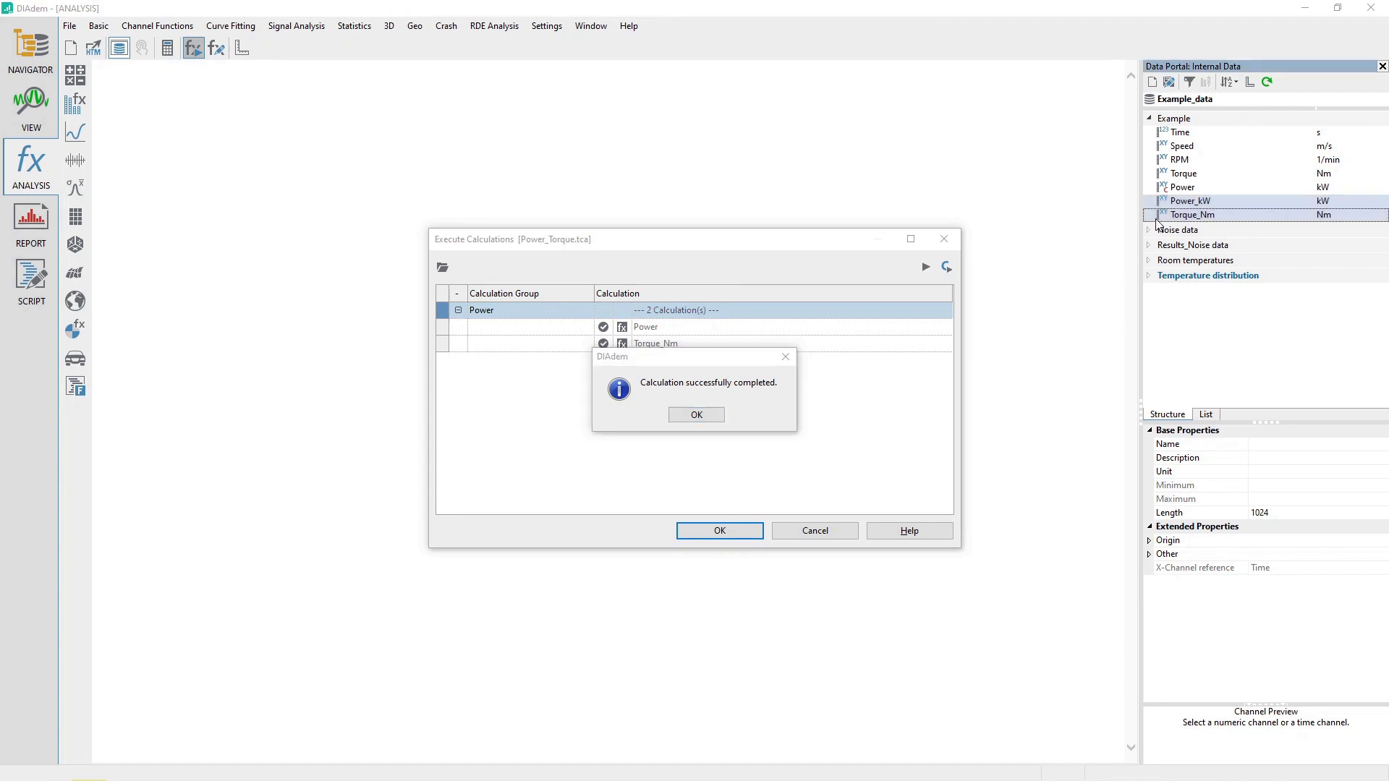
left_click(696, 418)
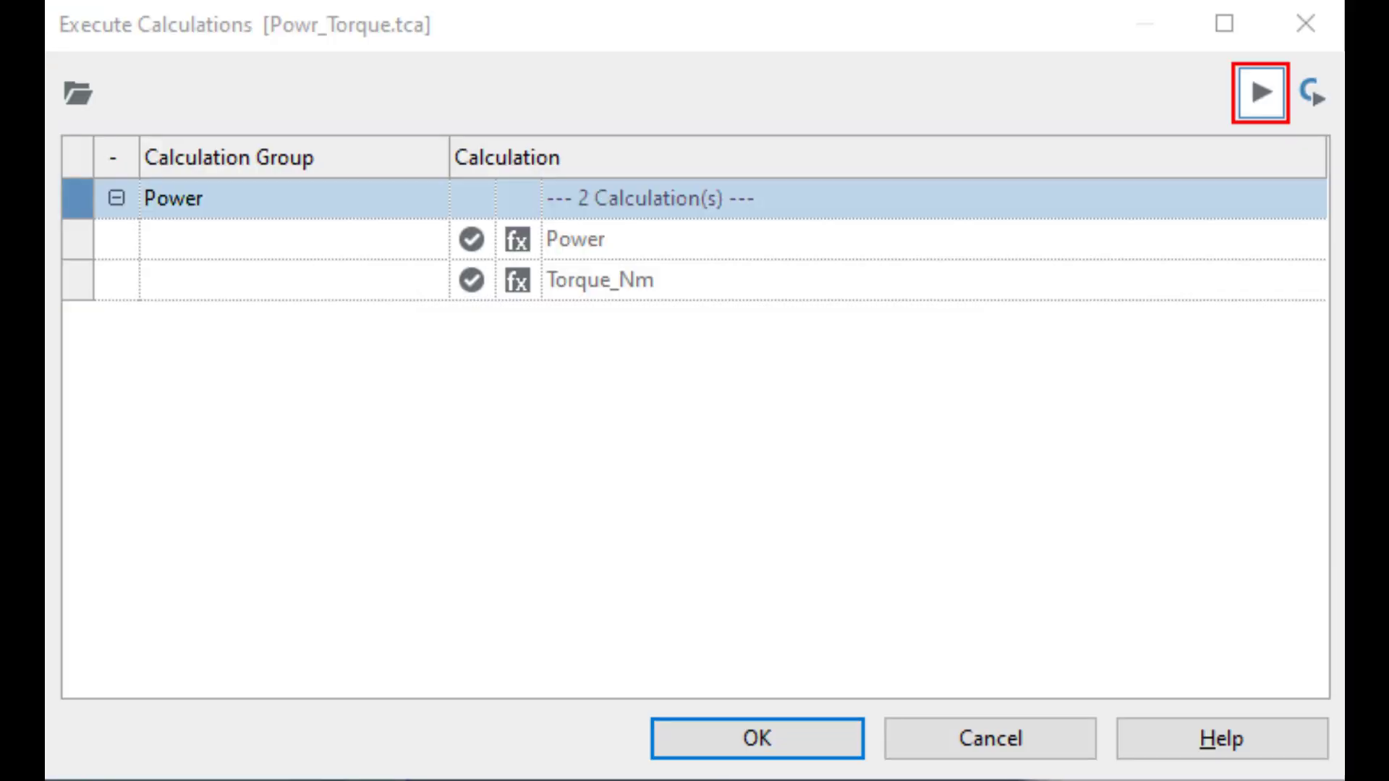